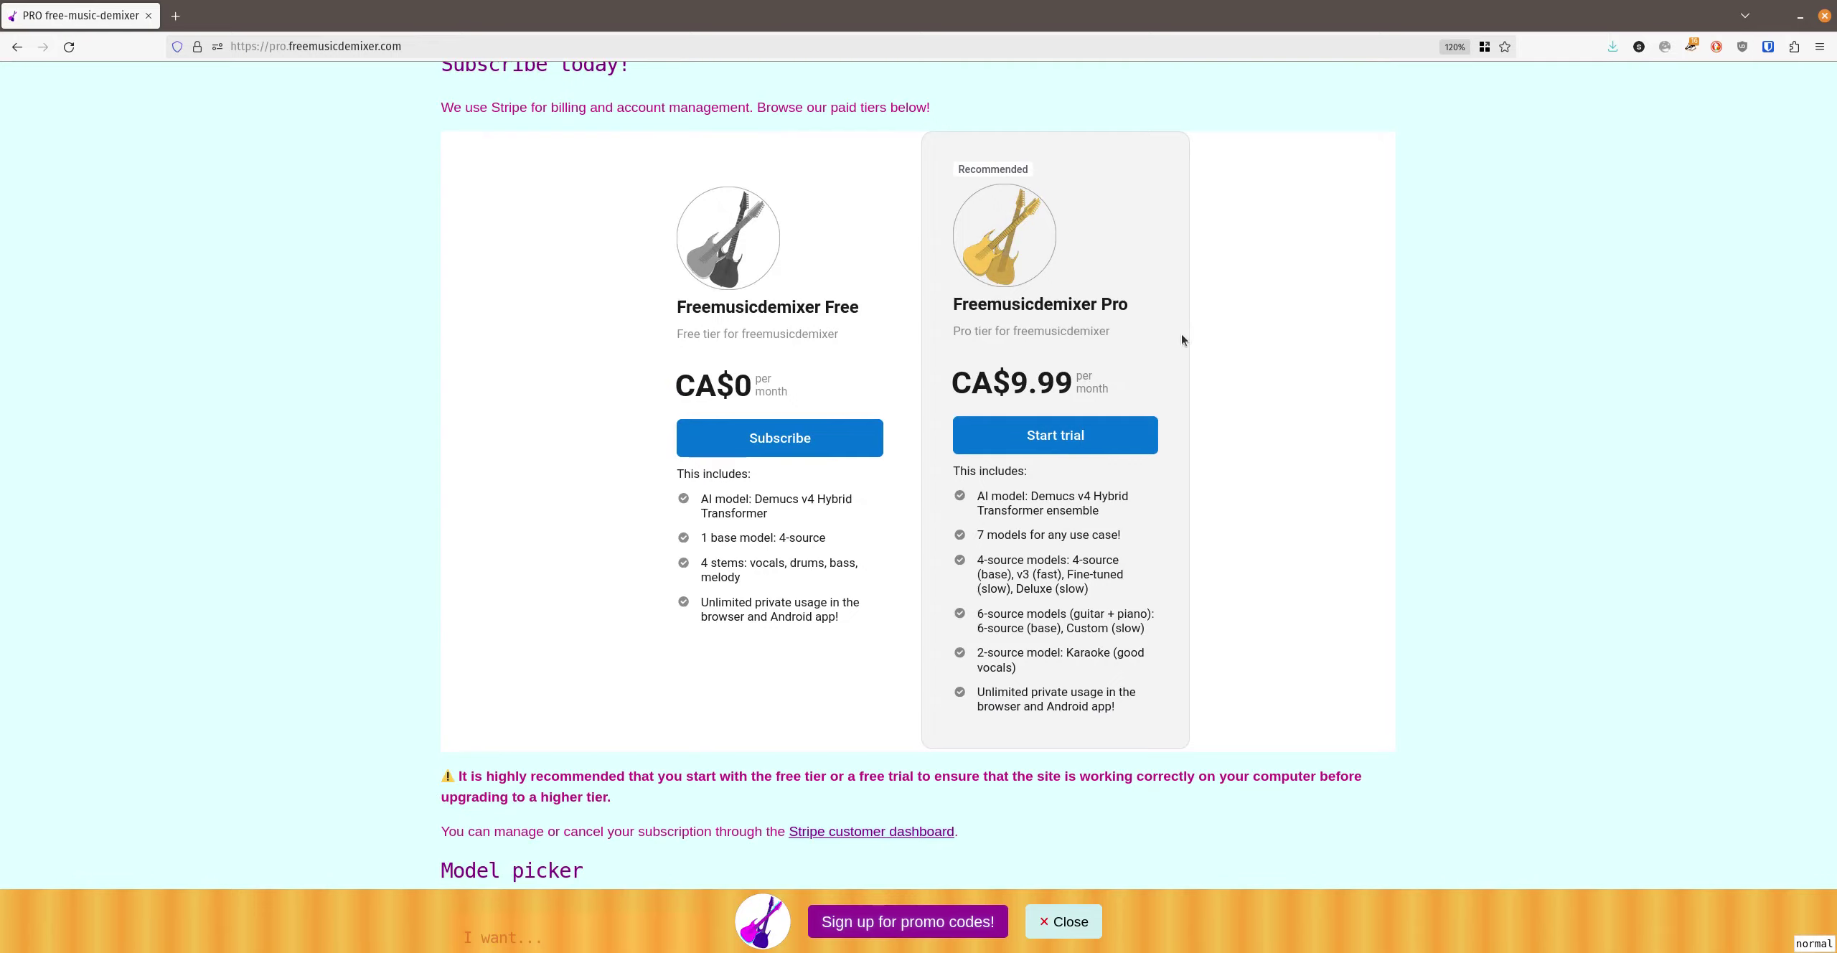
# - Choose Bass as the wanted stem in the model picker below the subscription tiers
pyautogui.click(1054, 434)
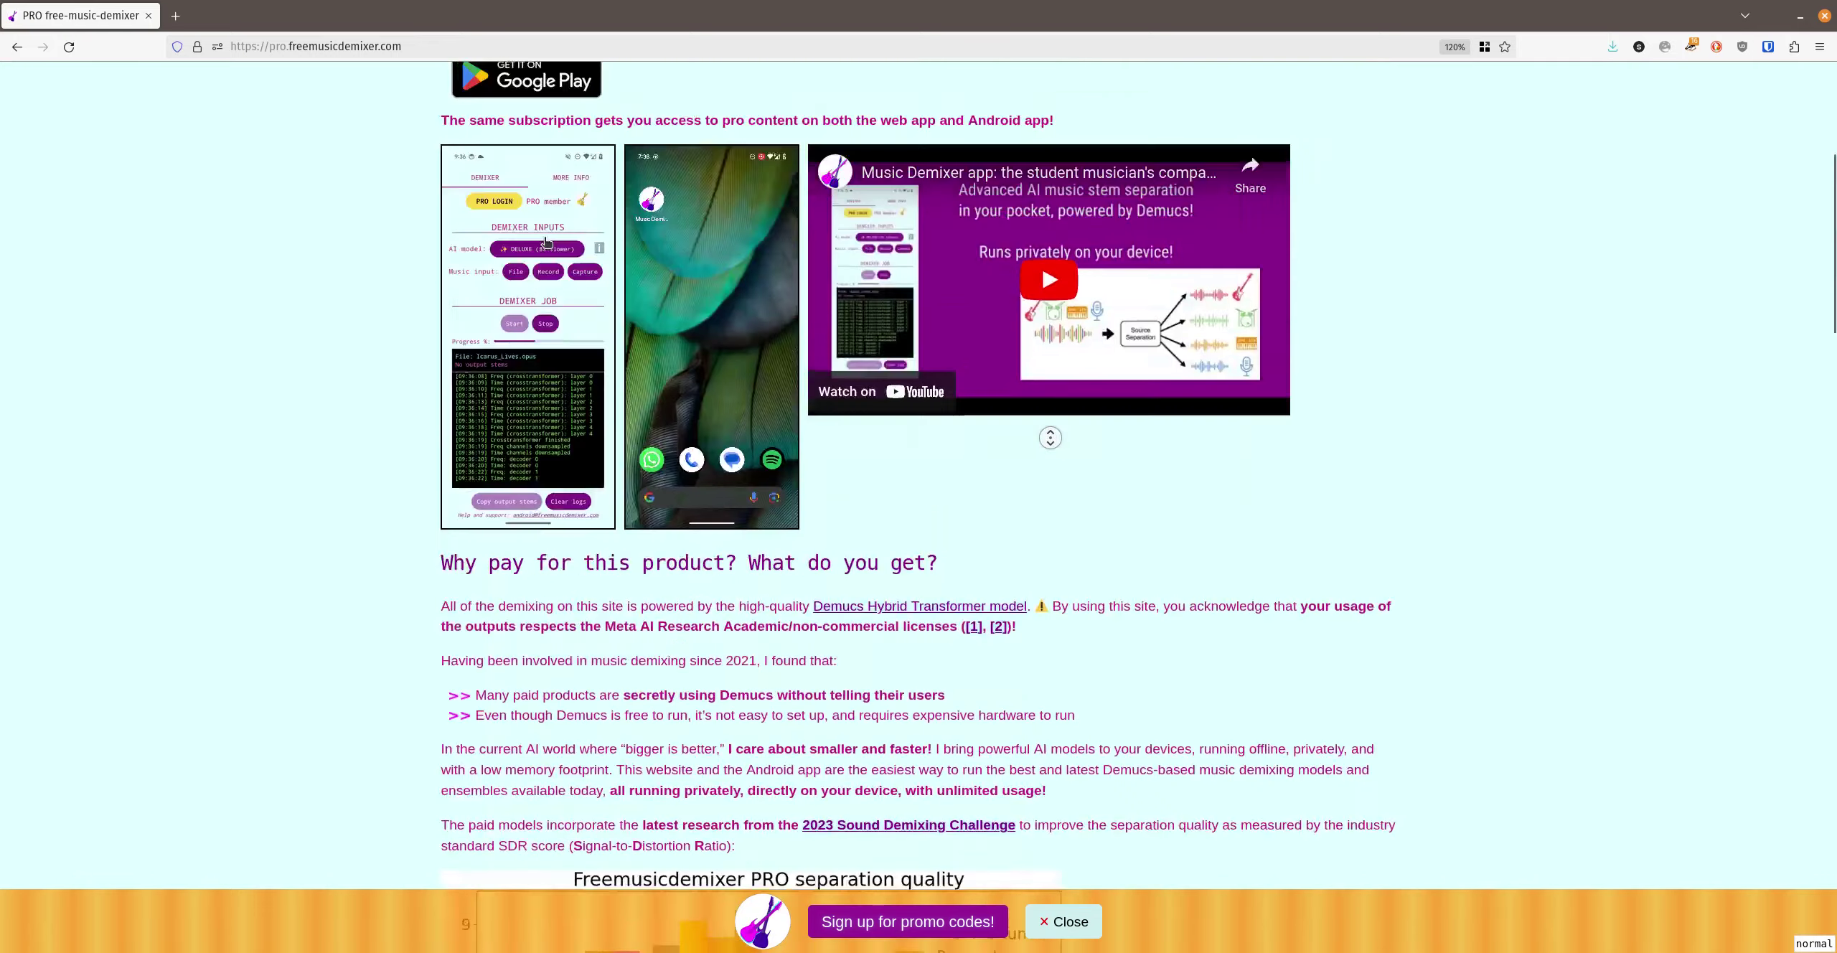
pyautogui.scroll(-20, 866, 424)
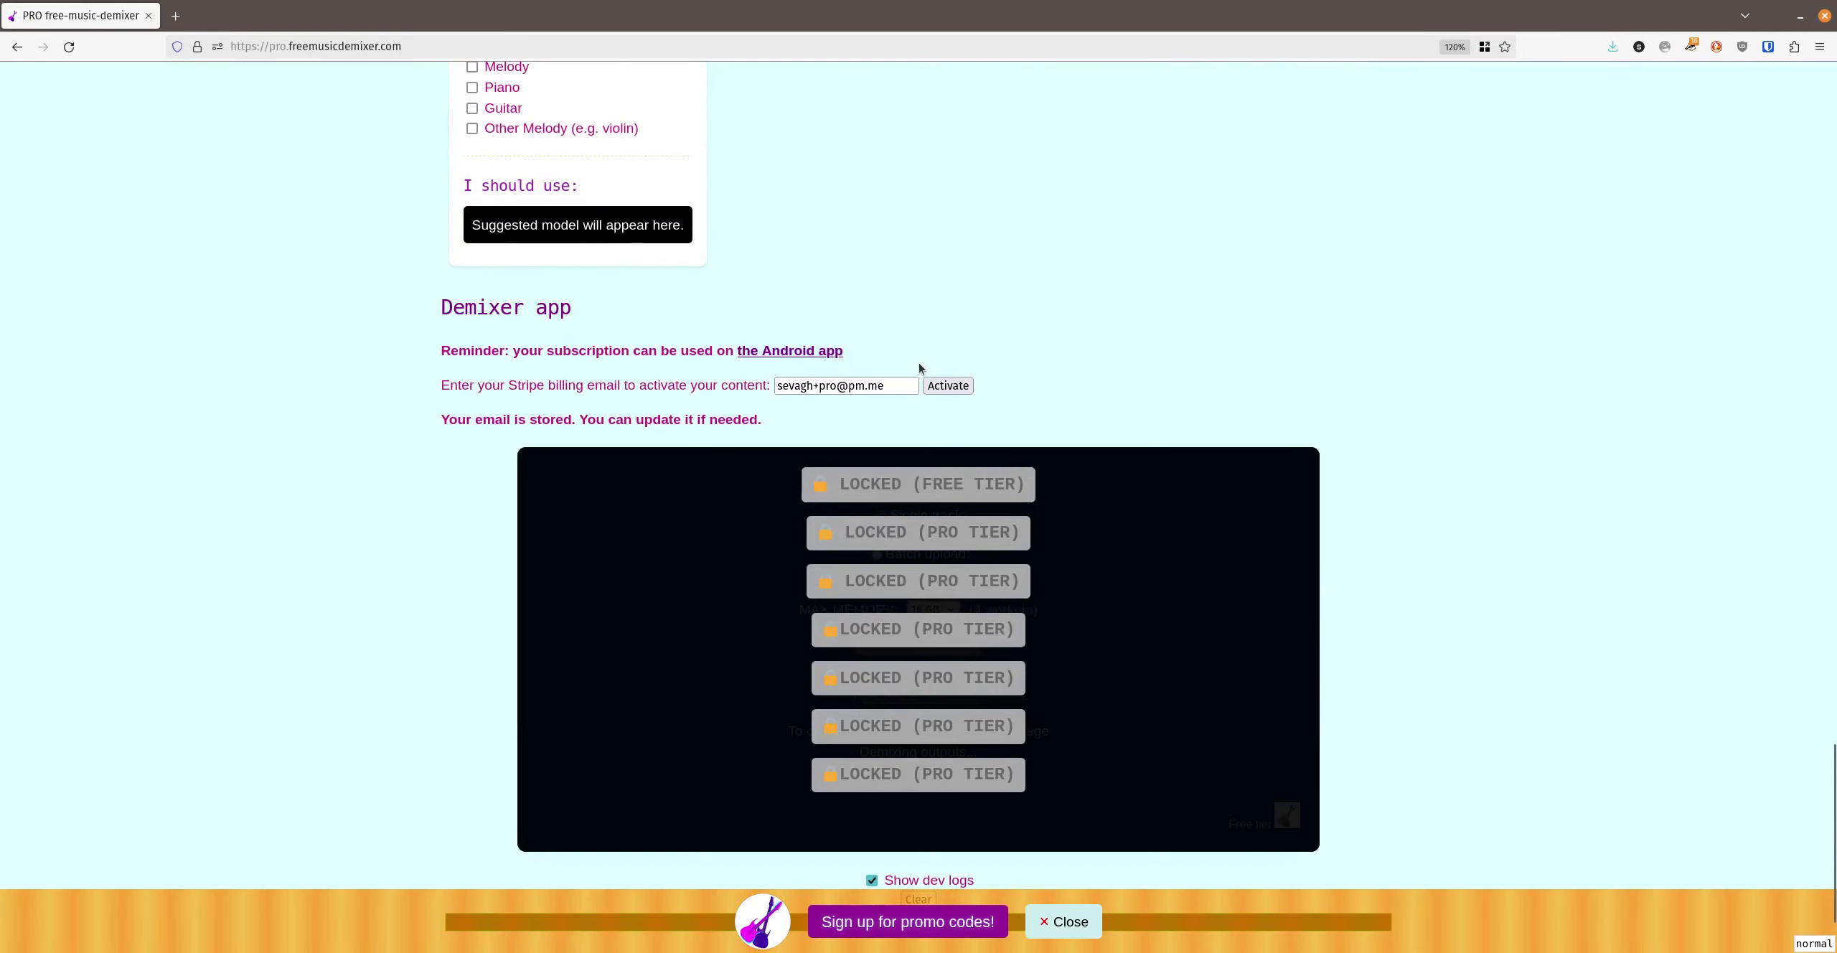
pyautogui.scroll(5, 893, 345)
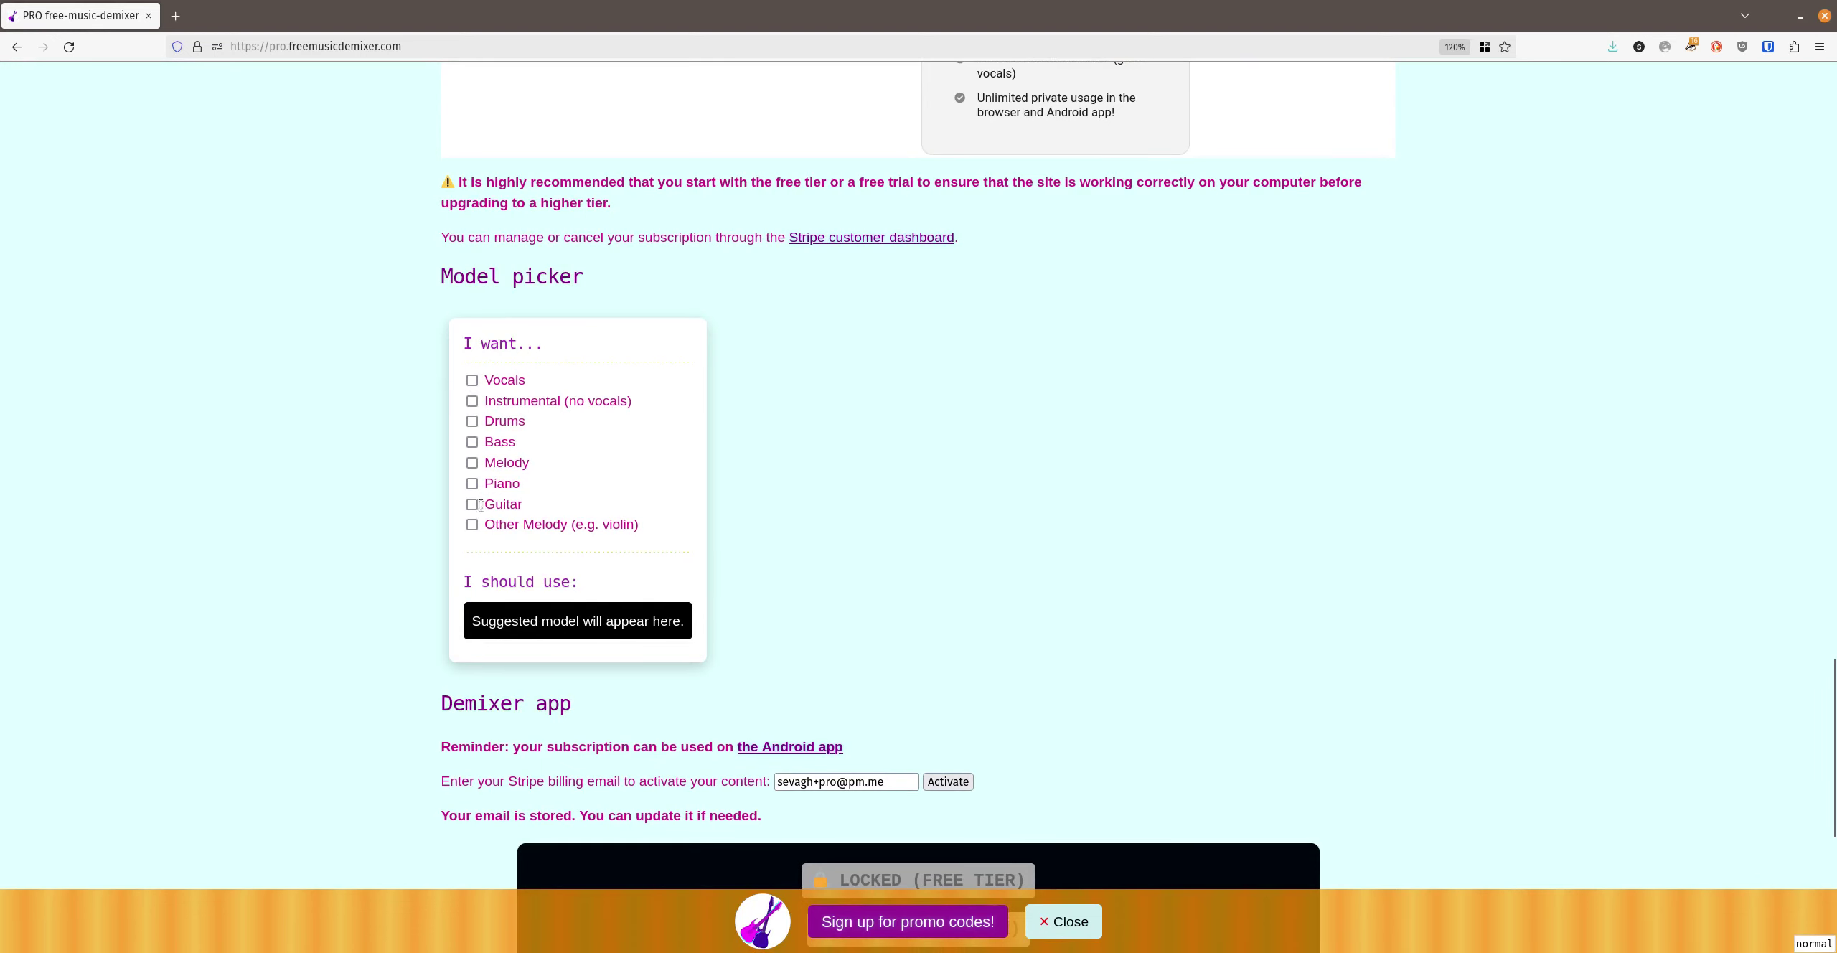
pyautogui.click(471, 442)
pyautogui.scroll(-2, 595, 531)
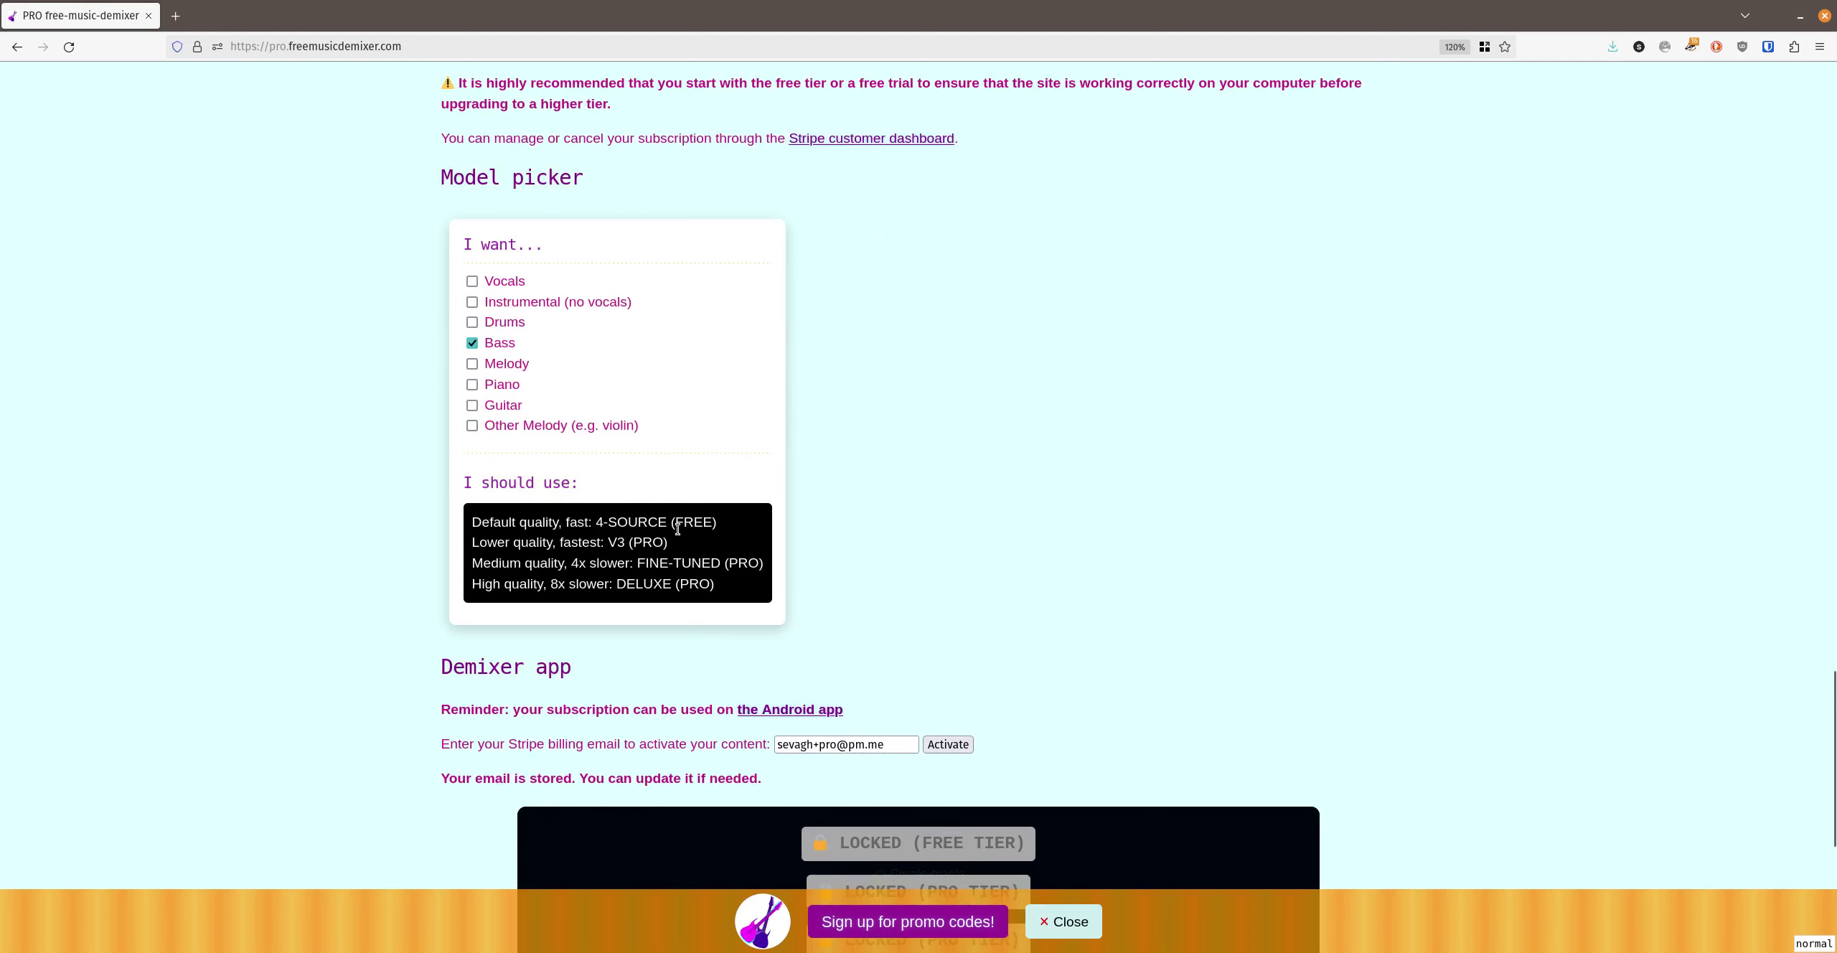
# - Compare the quality and speed of the models suggested for the Bass stem
pyautogui.moveTo(597, 522); pyautogui.dragTo(722, 523)
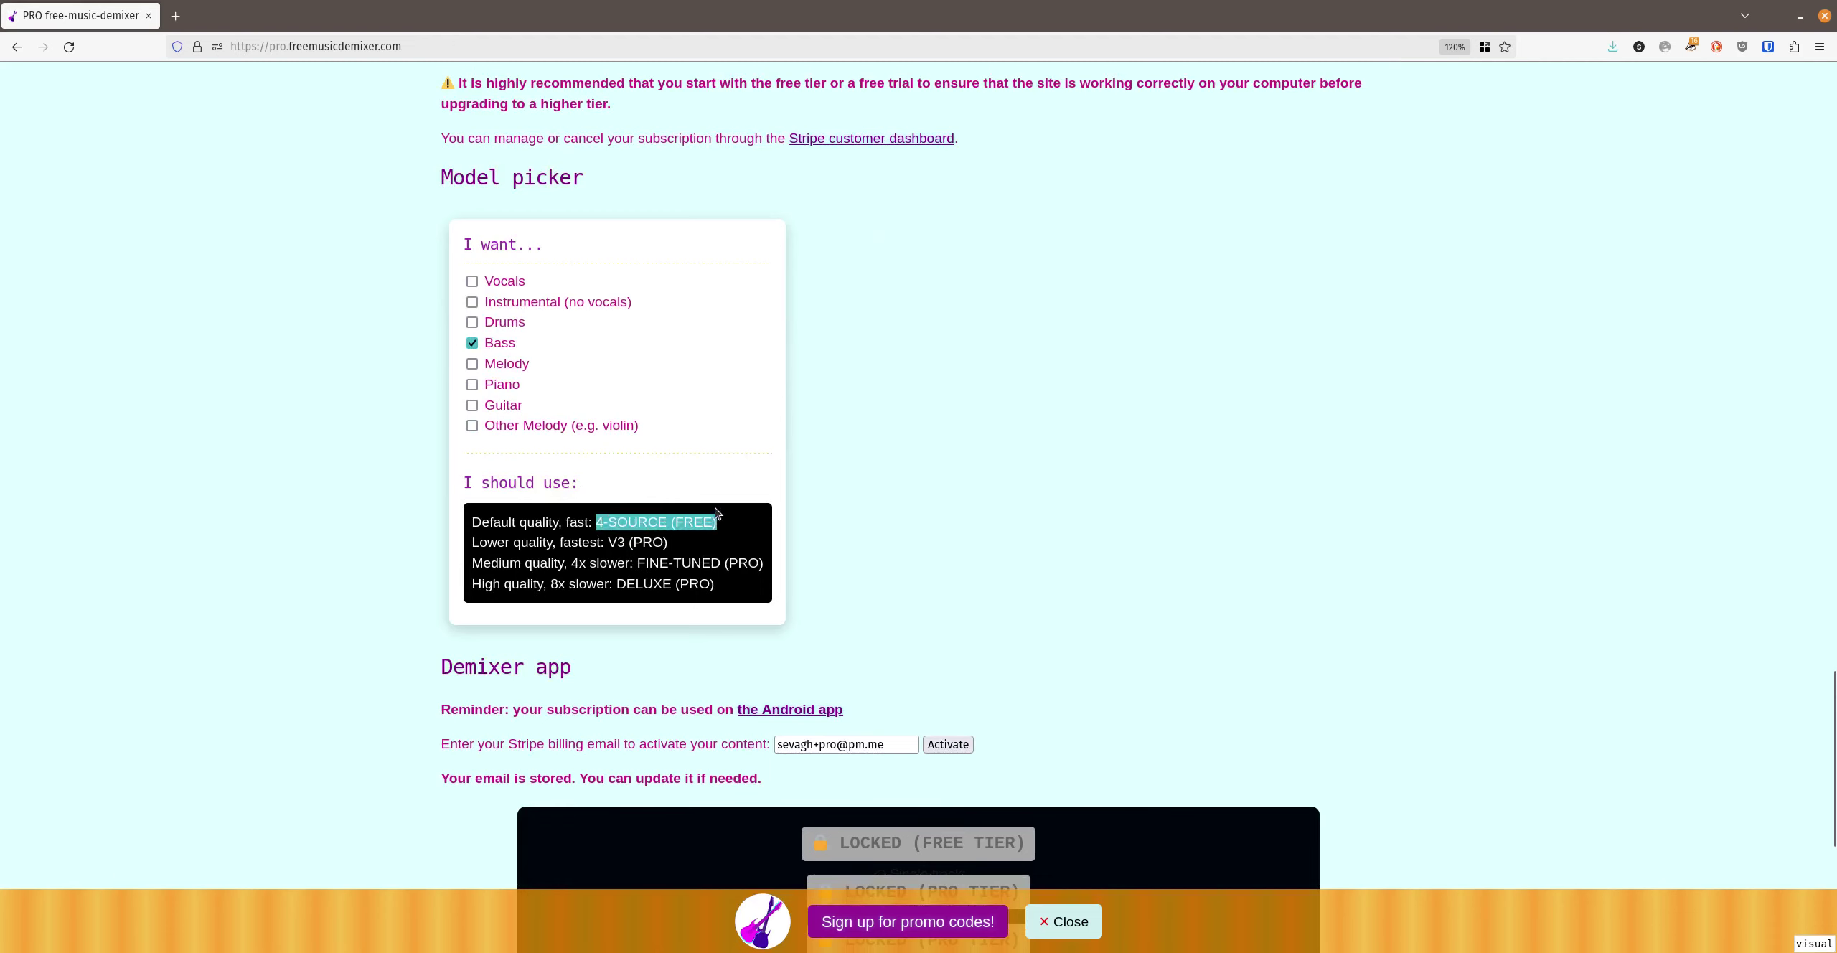
pyautogui.moveTo(608, 542); pyautogui.dragTo(729, 565)
pyautogui.moveTo(617, 584); pyautogui.dragTo(663, 584)
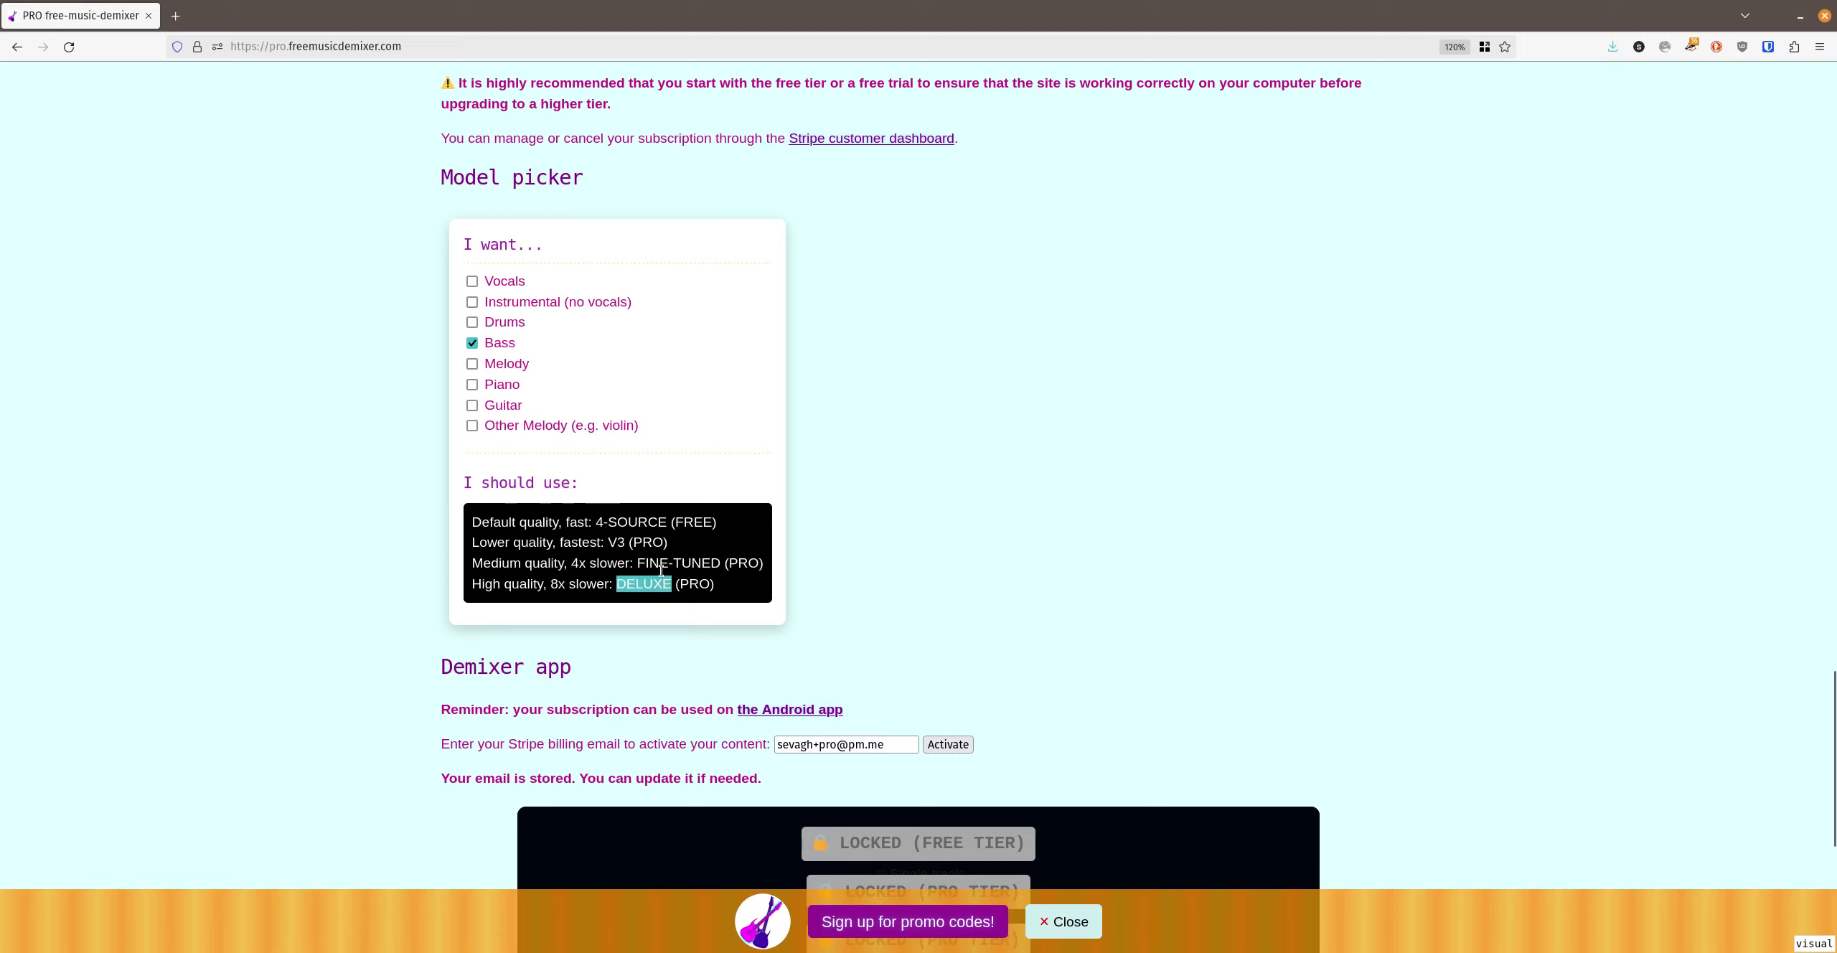
pyautogui.moveTo(557, 583); pyautogui.dragTo(587, 578)
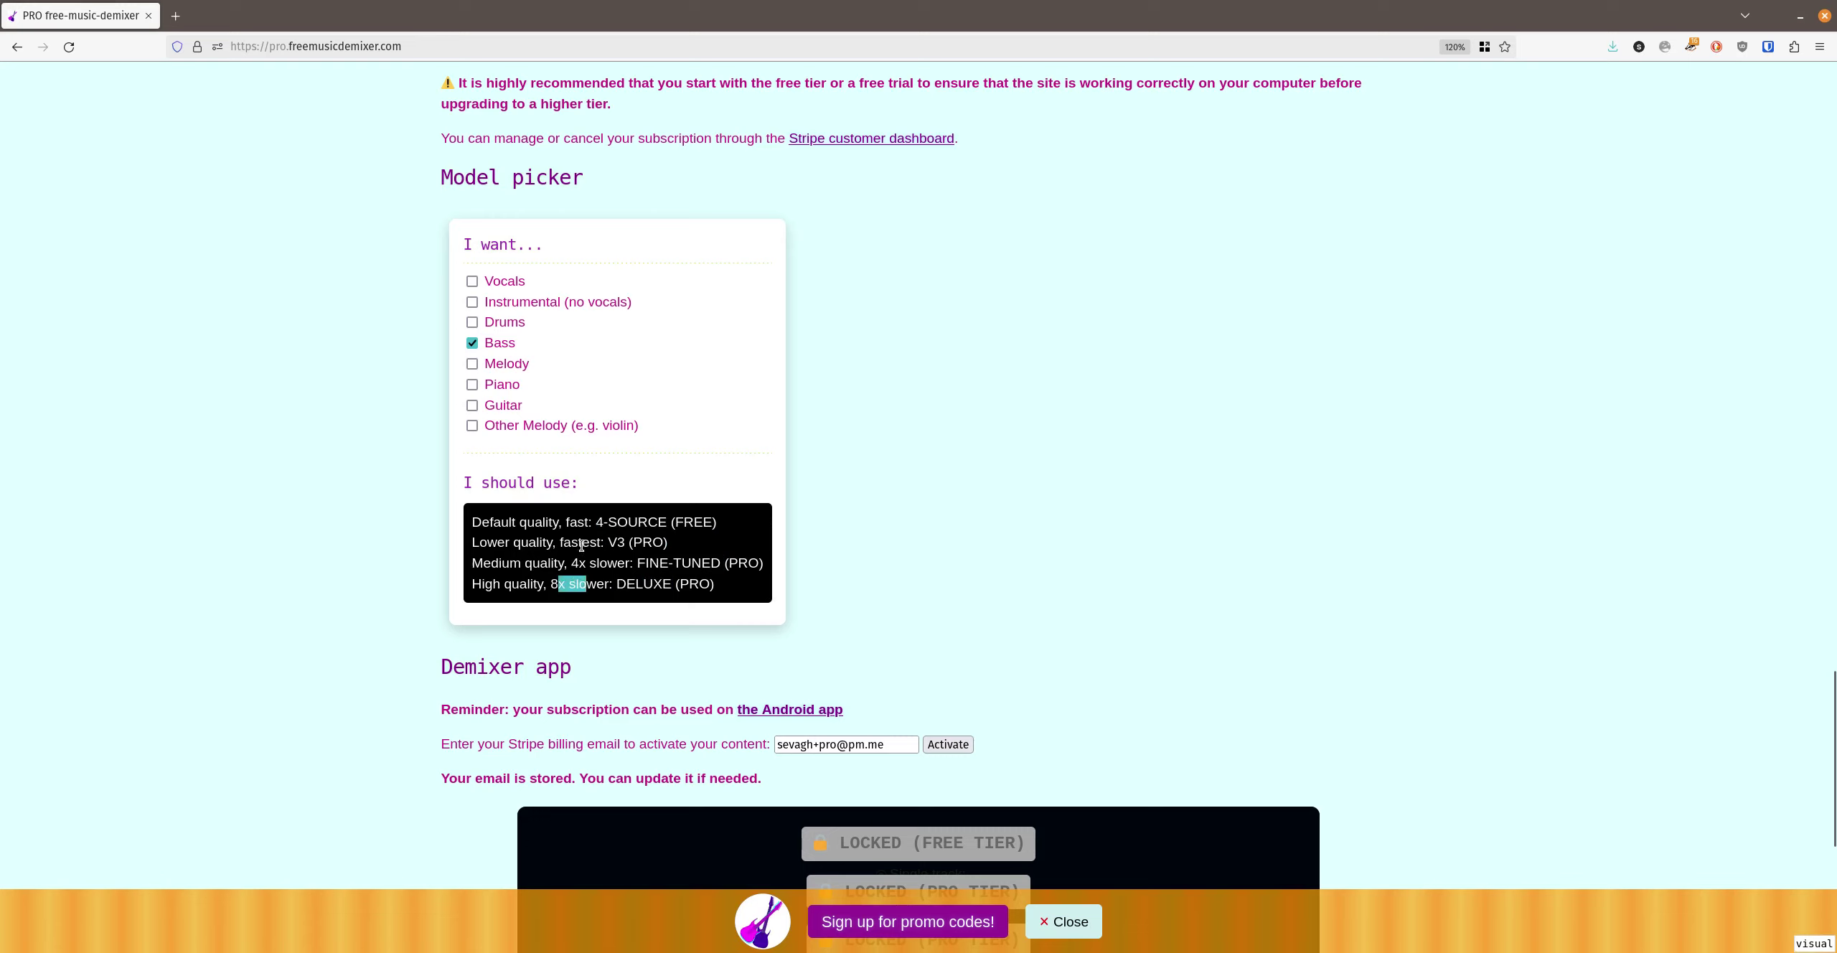
pyautogui.tripleClick(590, 522)
pyautogui.tripleClick(595, 543)
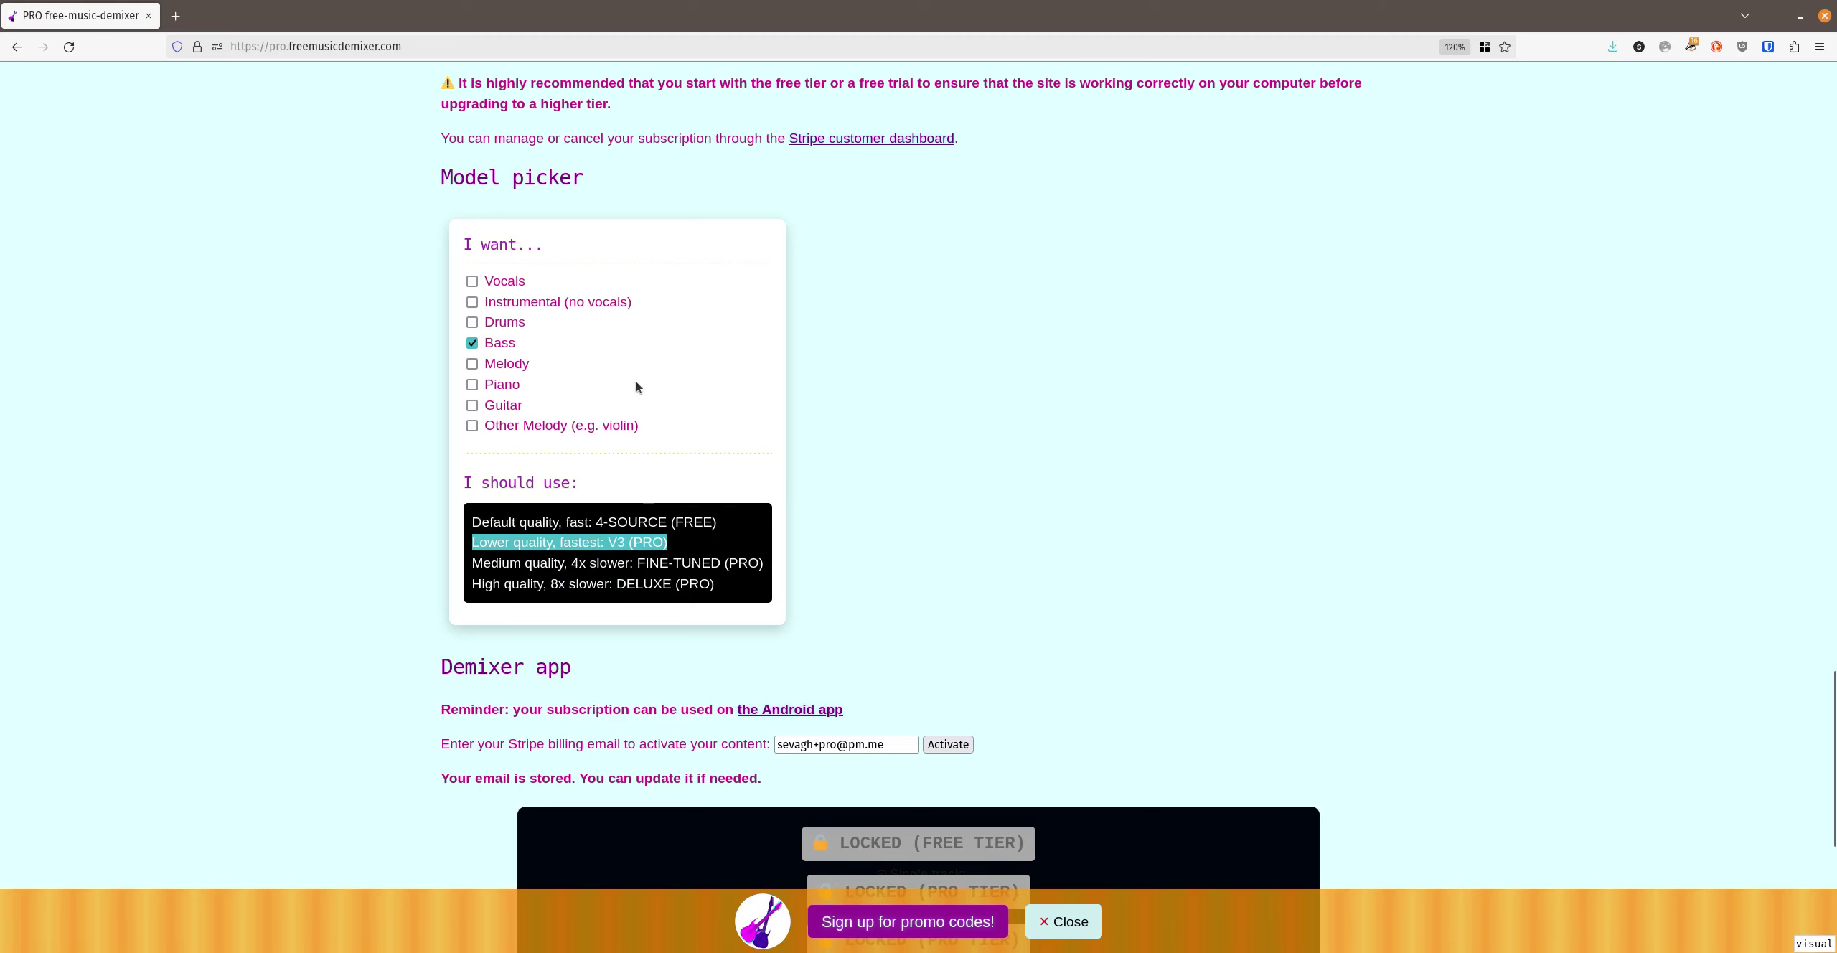
# - Activate the Pro tier content in the Demixer app using the stored Stripe billing email
pyautogui.scroll(-5, 584, 361)
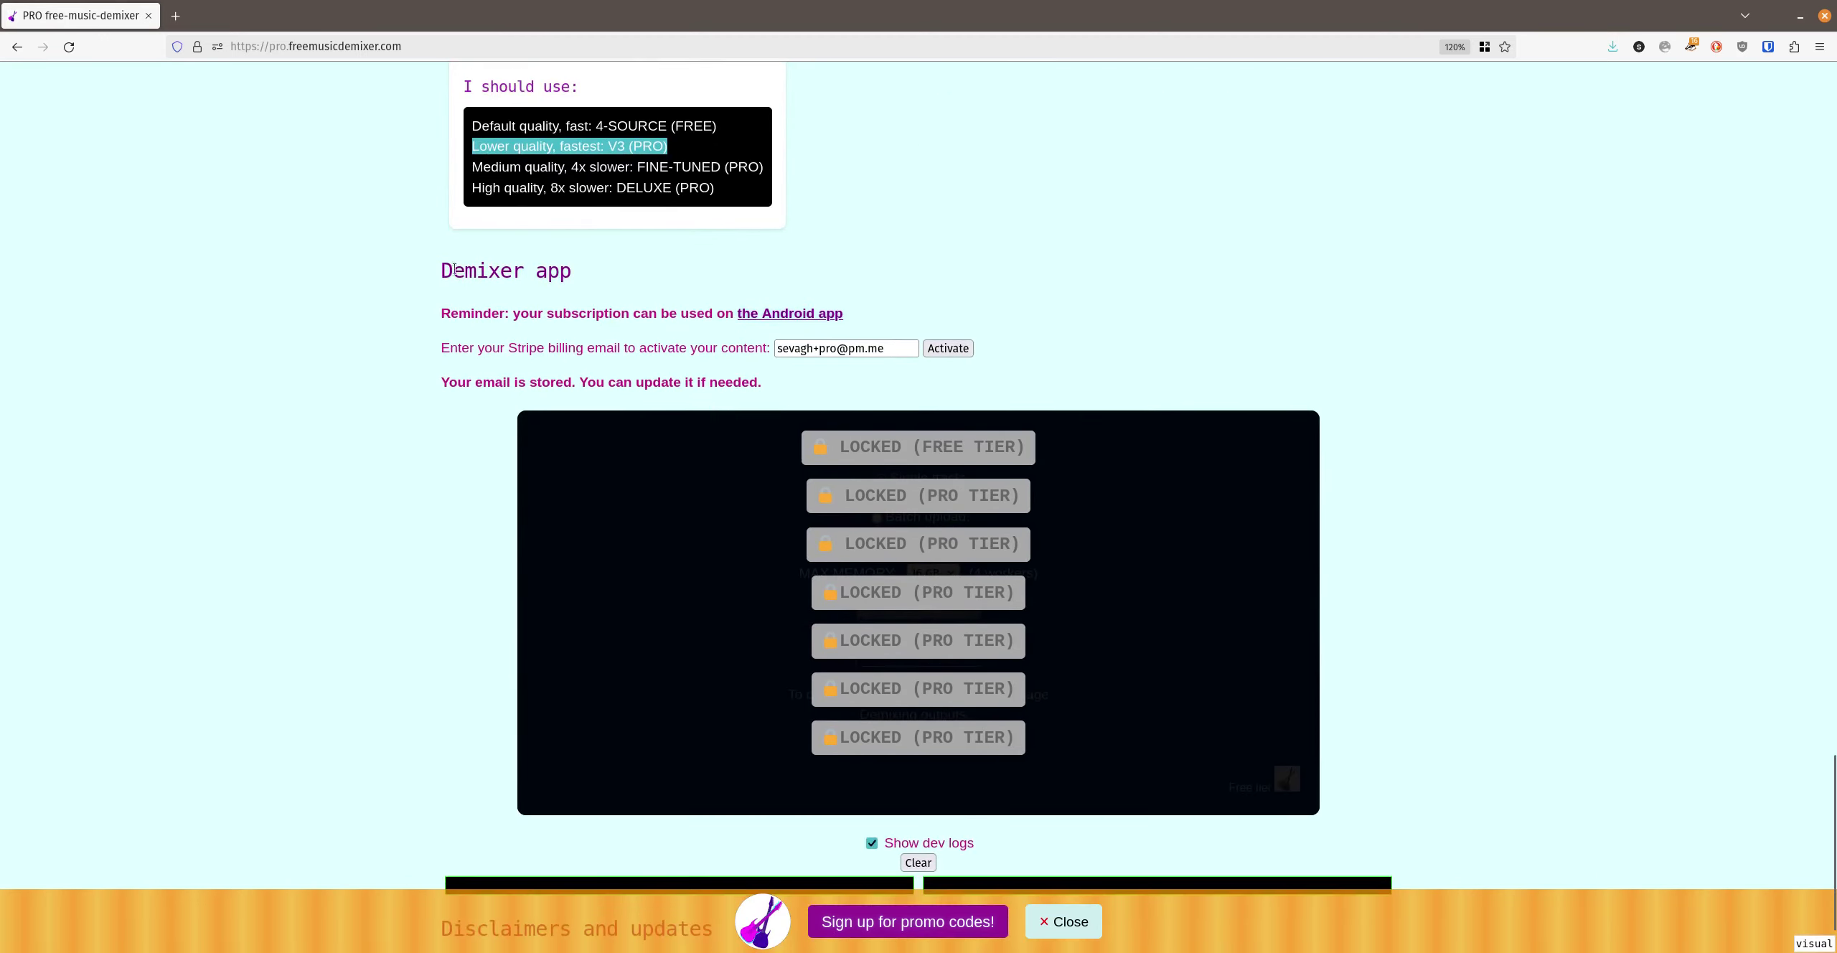
pyautogui.doubleClick(446, 271)
pyautogui.tripleClick(465, 275)
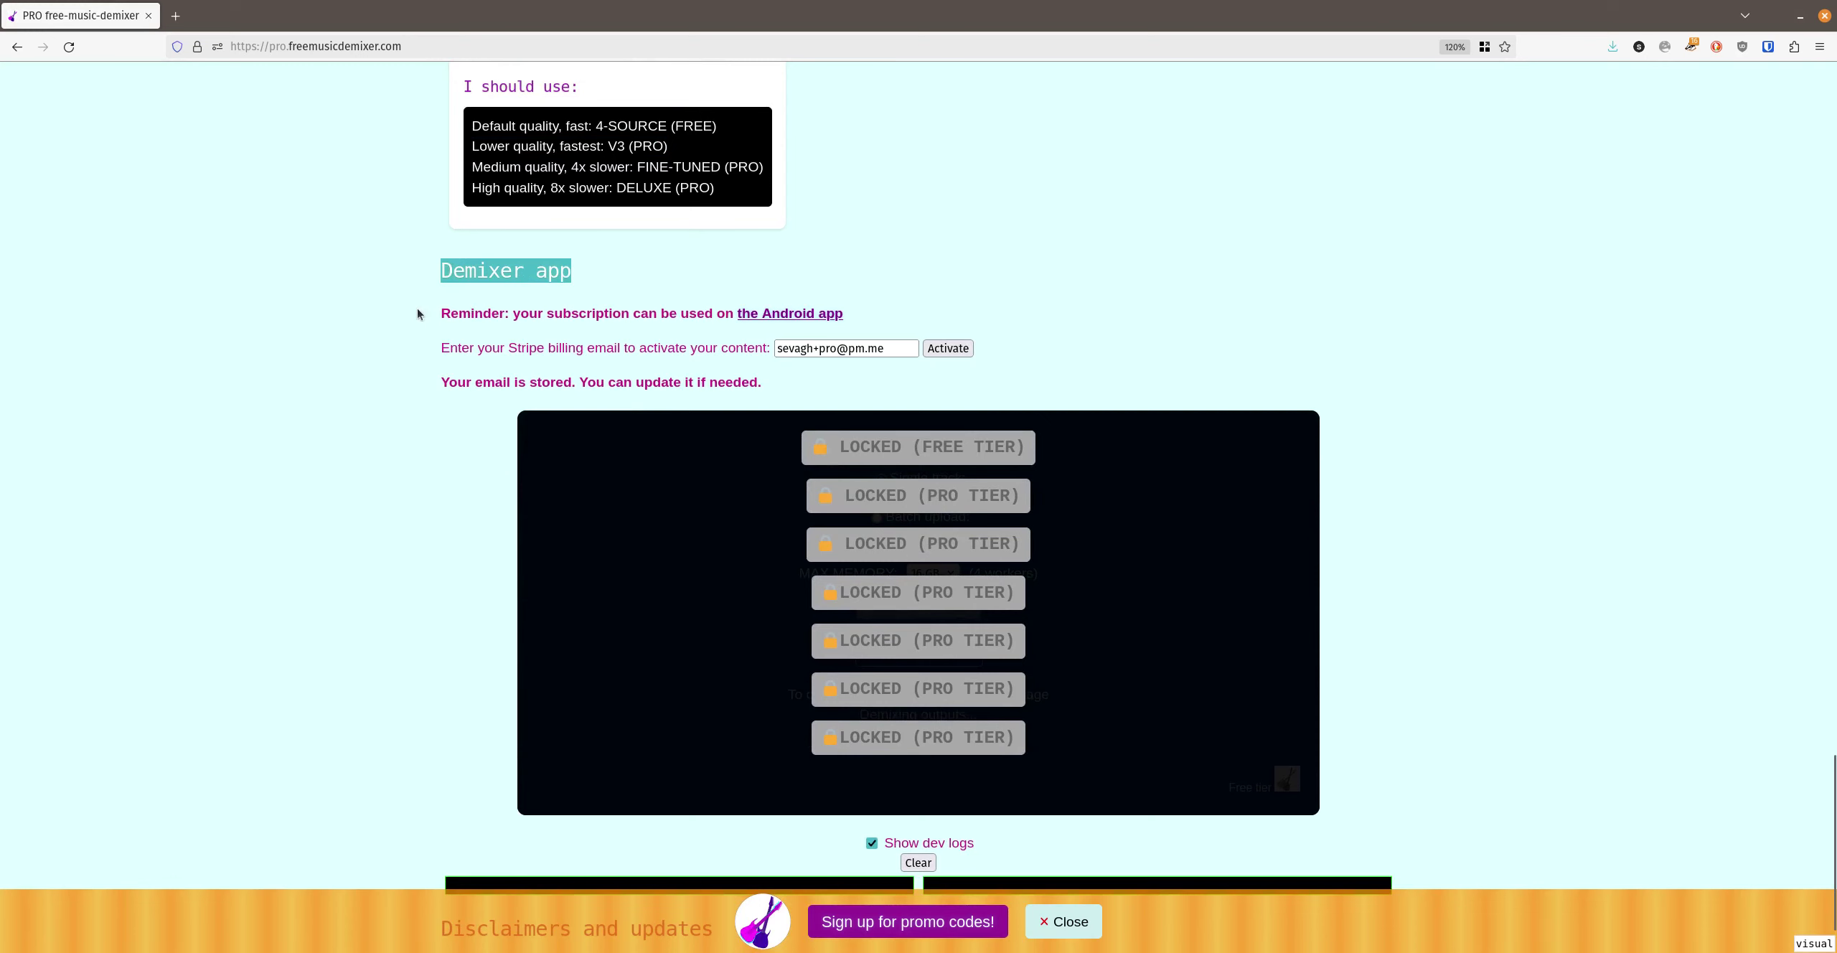
pyautogui.scroll(-1, 445, 329)
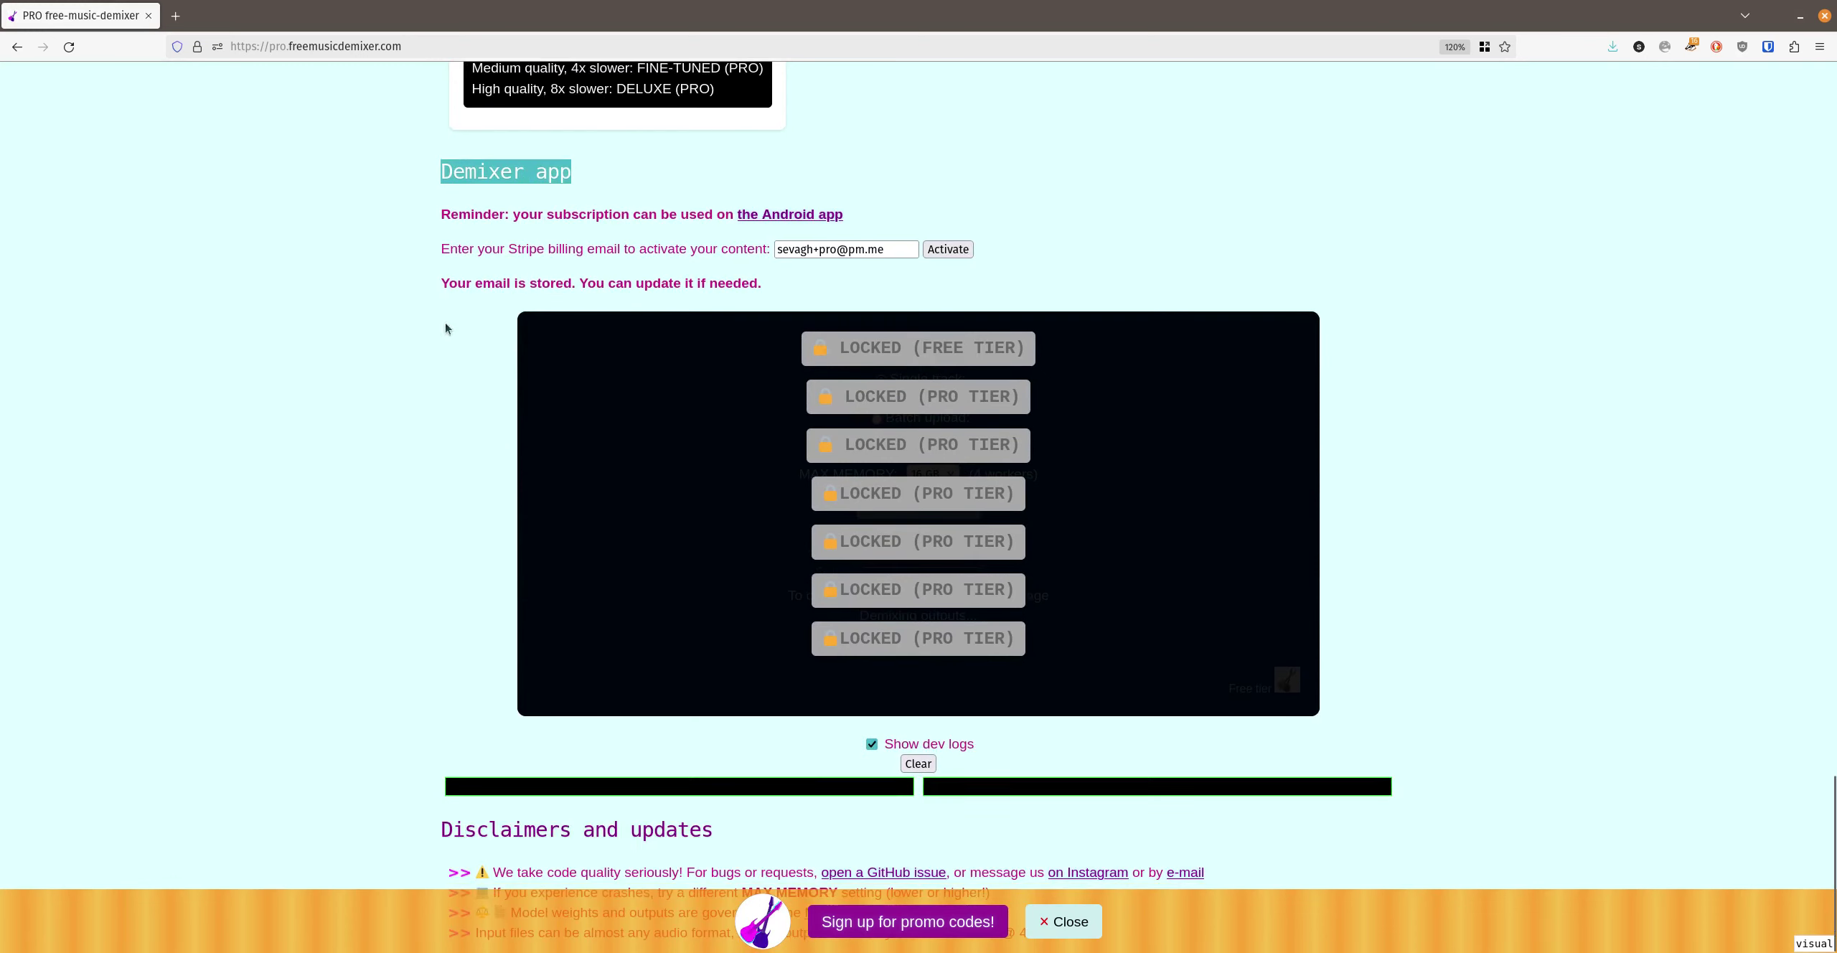
pyautogui.click(850, 249)
pyautogui.click(963, 253)
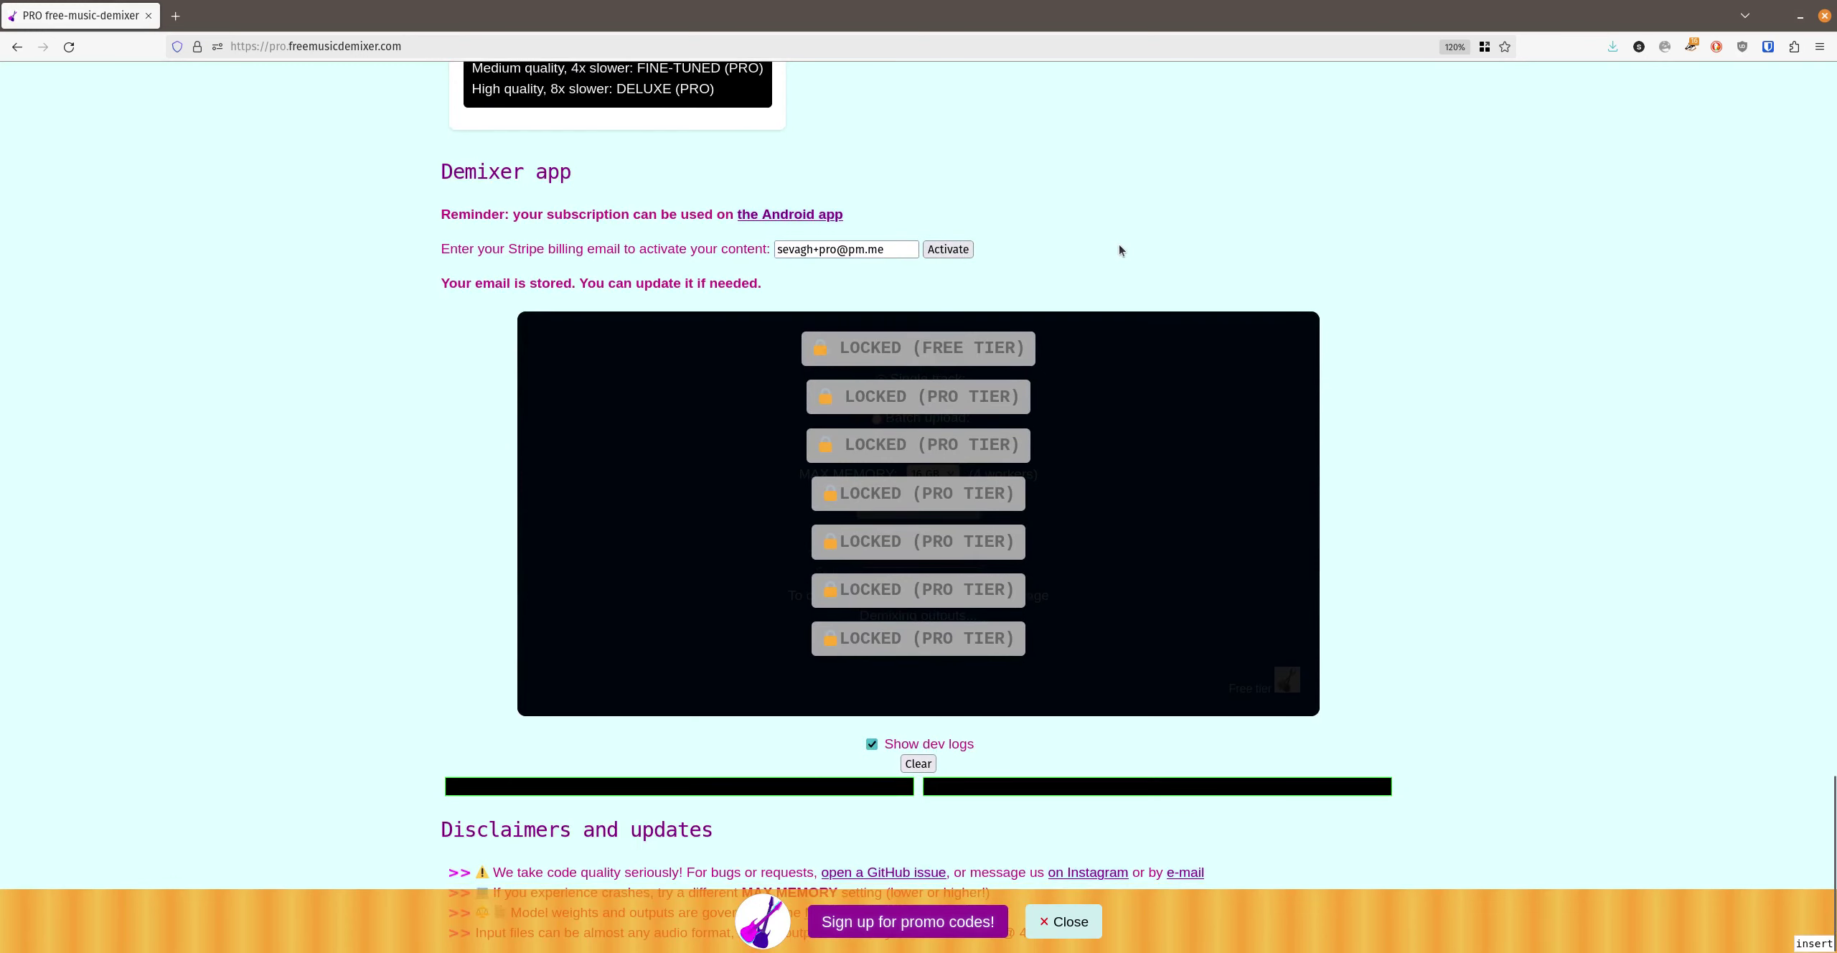
pyautogui.tripleClick(517, 283)
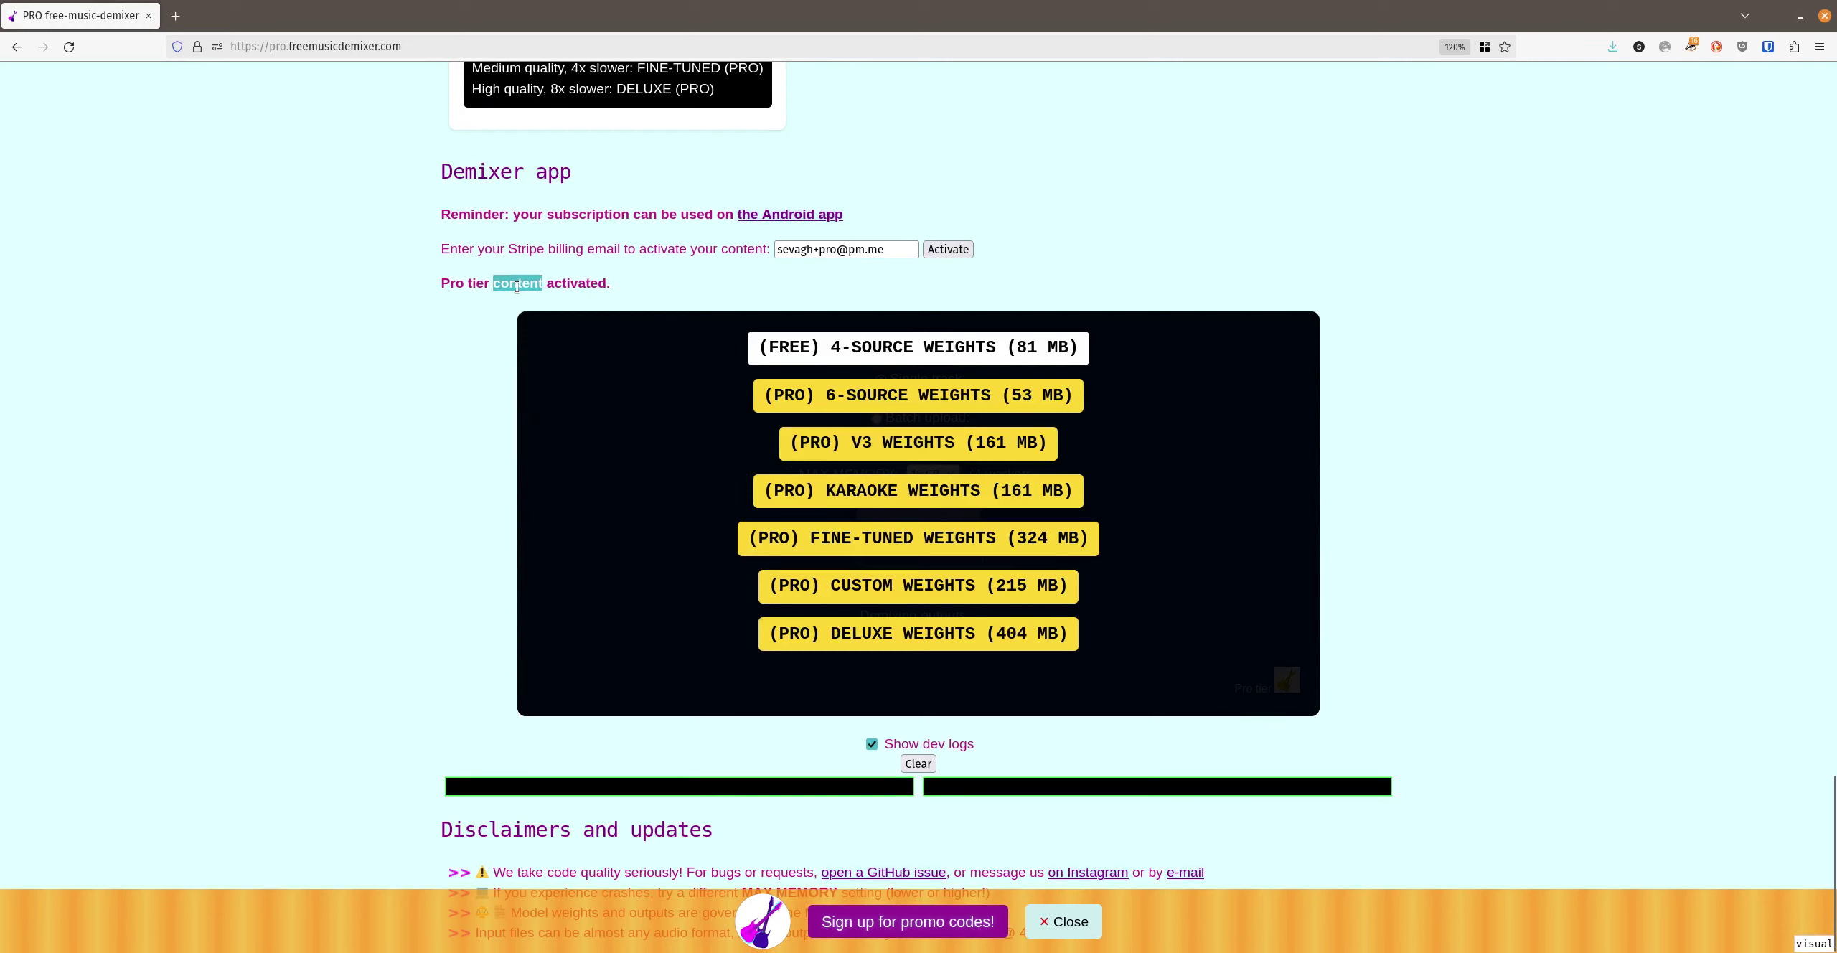
pyautogui.click(441, 285)
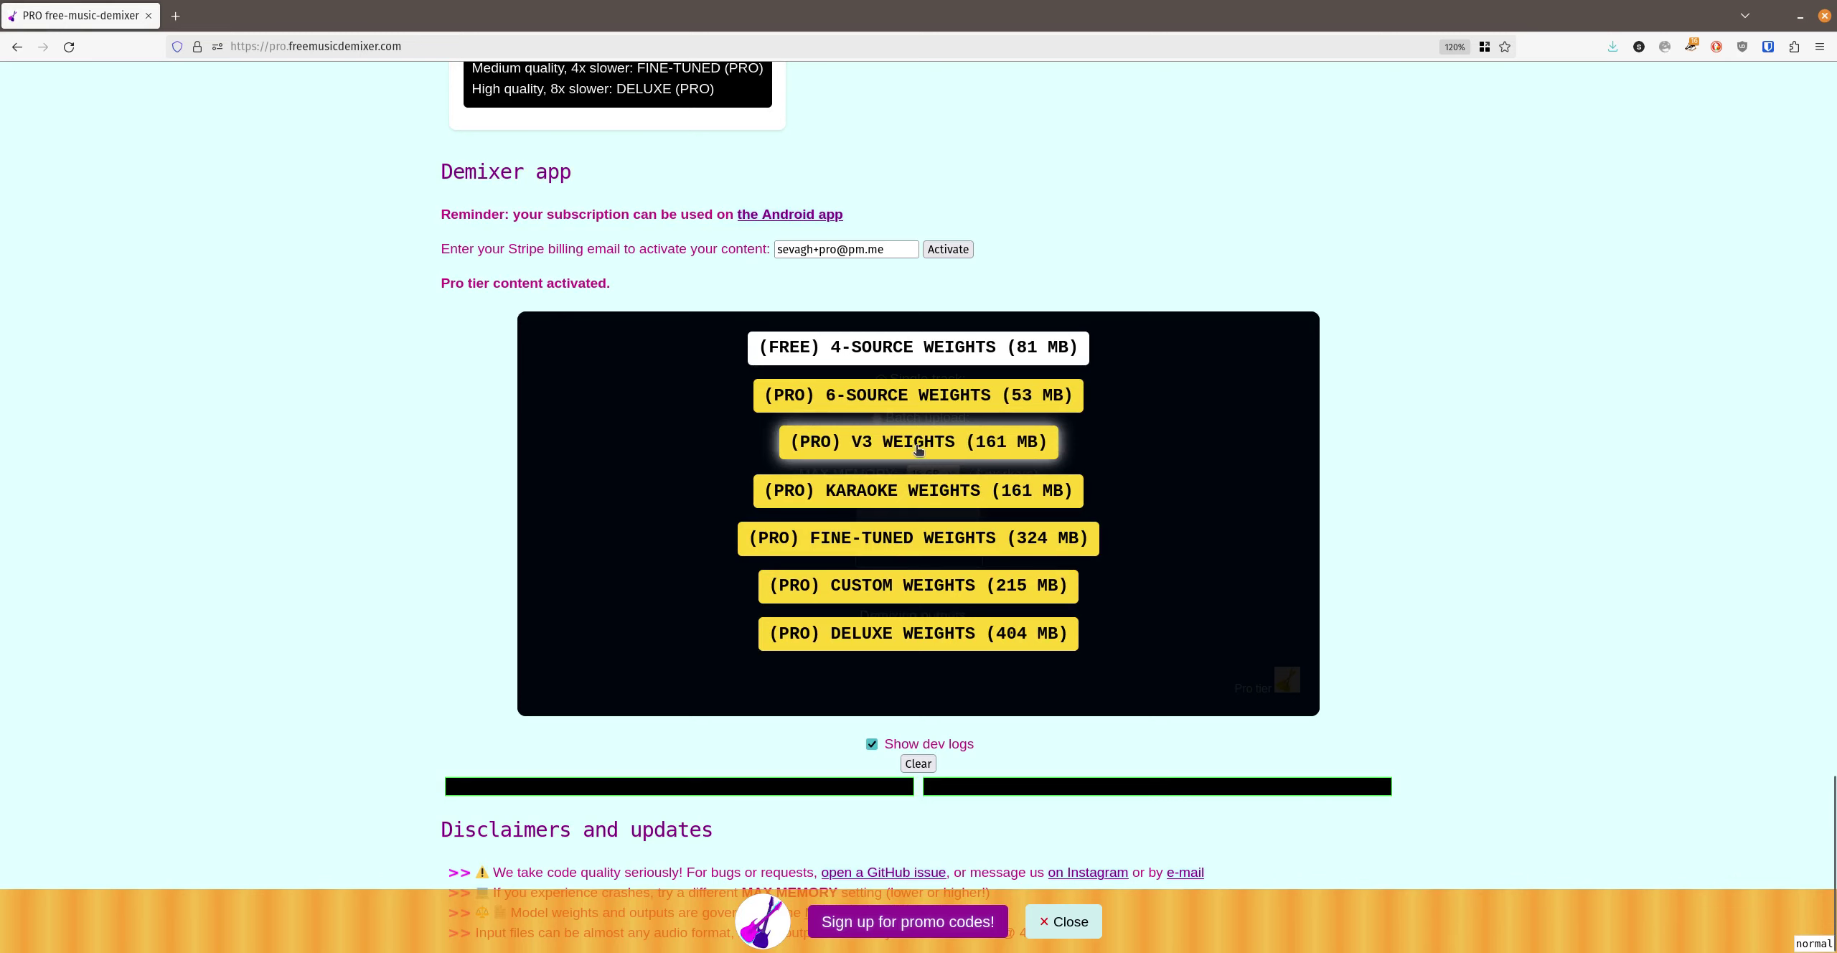
# - Load the PRO V3 weights and set the maximum memory to 32 GB
pyautogui.click(918, 442)
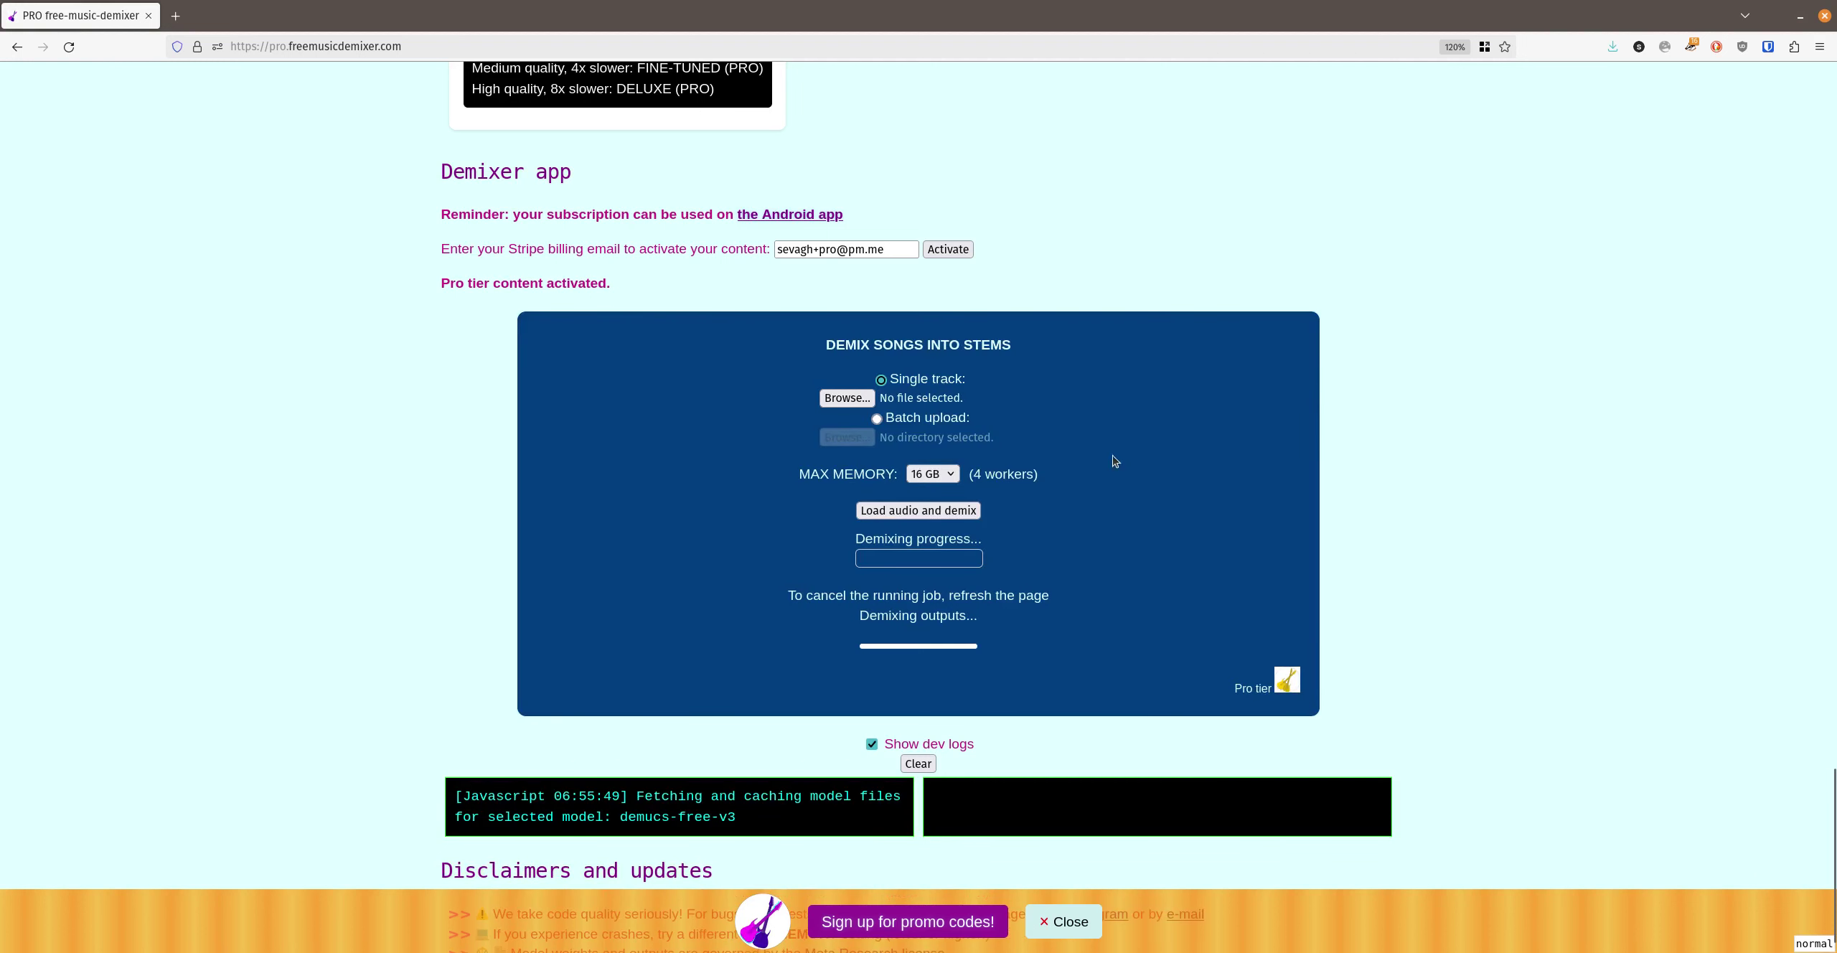
pyautogui.scroll(-1, 1120, 472)
pyautogui.click(932, 427)
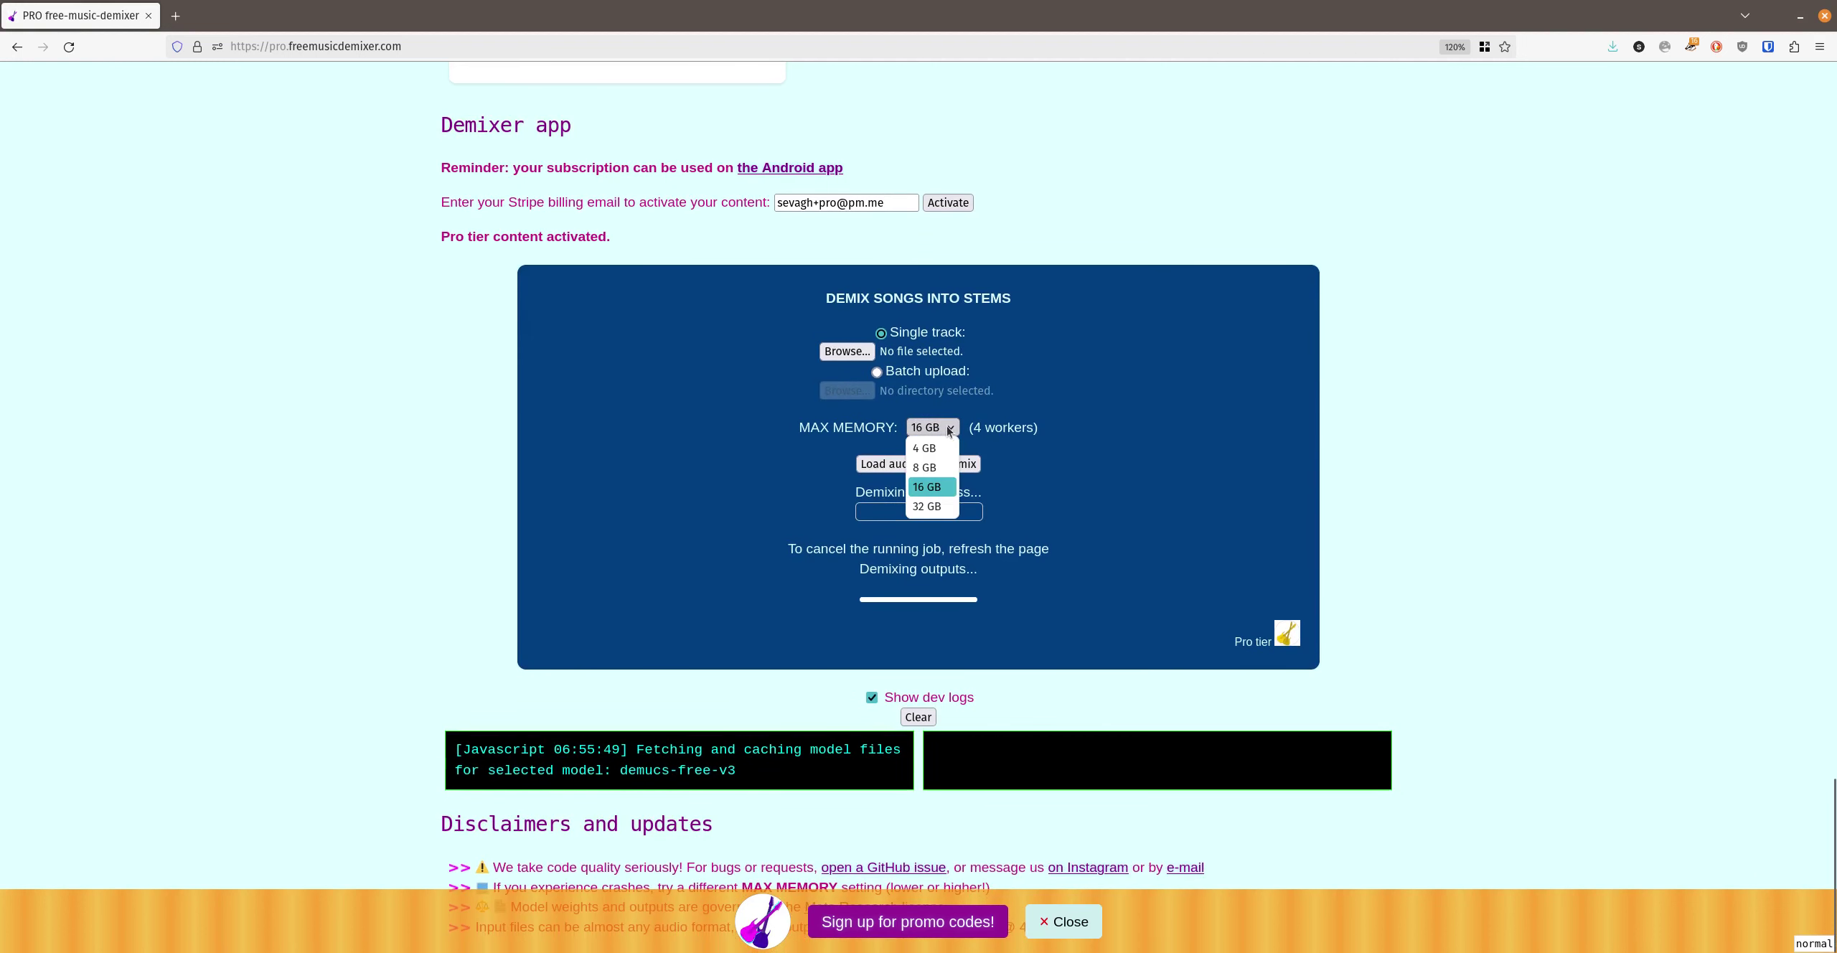
pyautogui.click(932, 507)
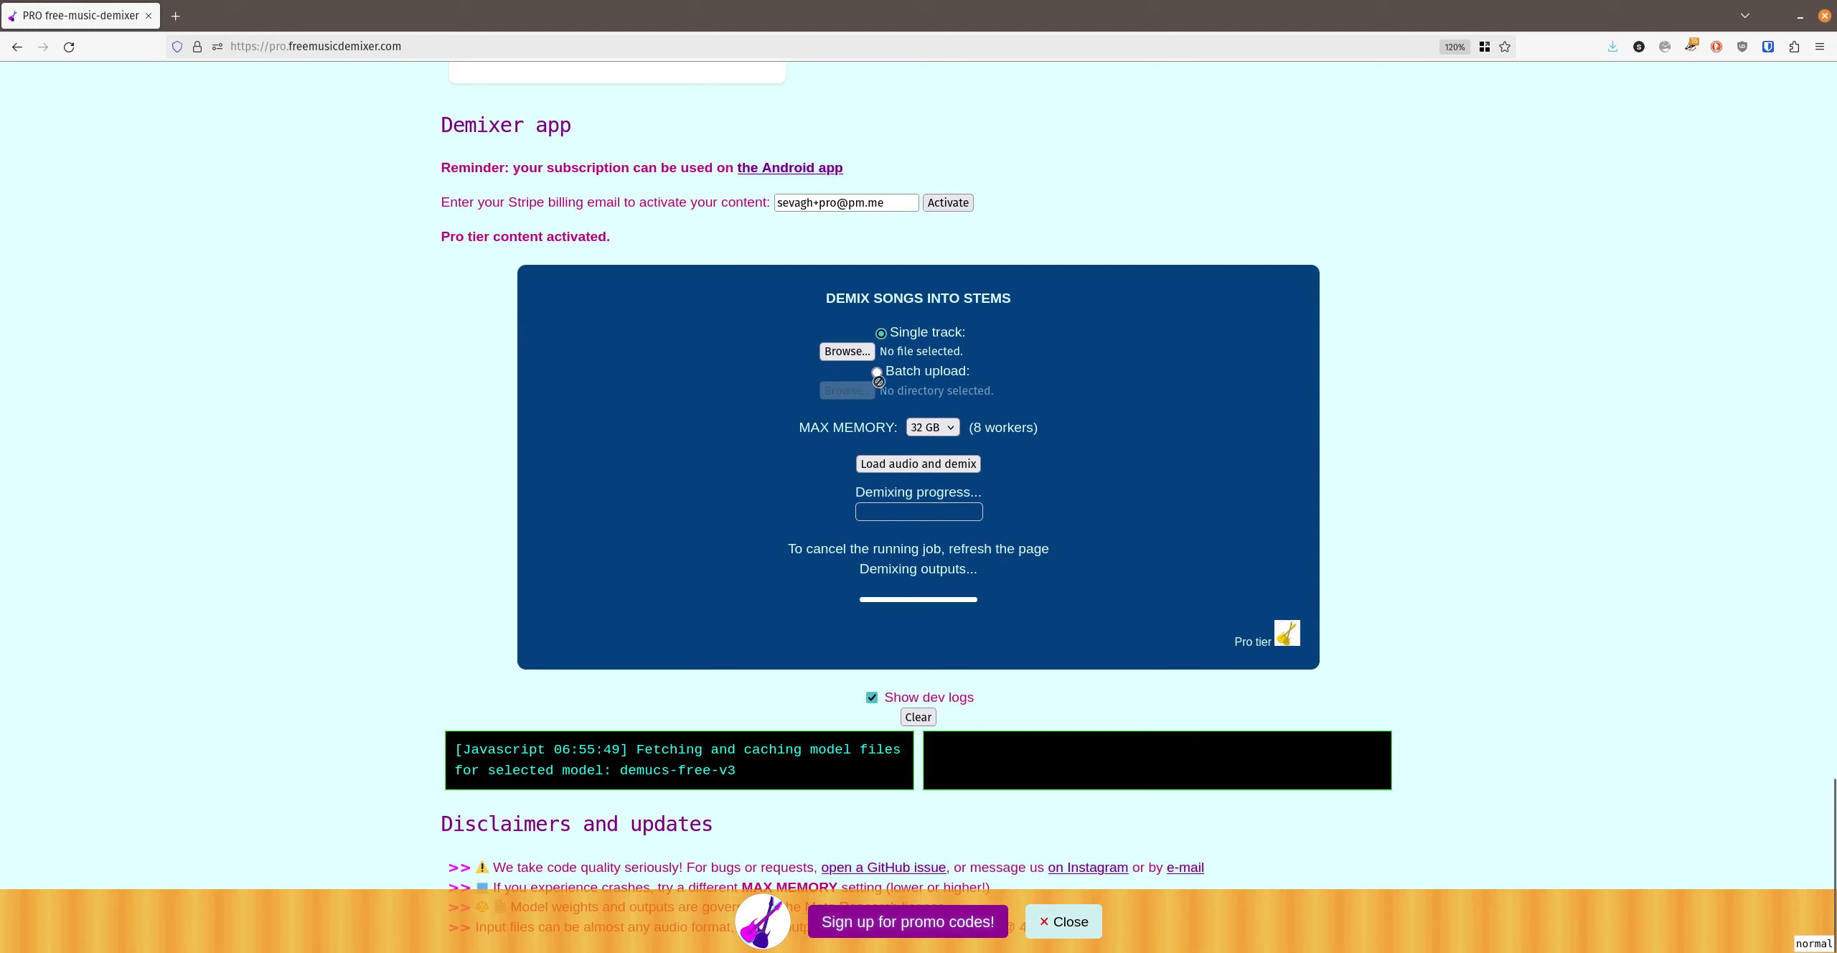
# - Select song_1.wav as the single track and start demixing it
pyautogui.click(846, 351)
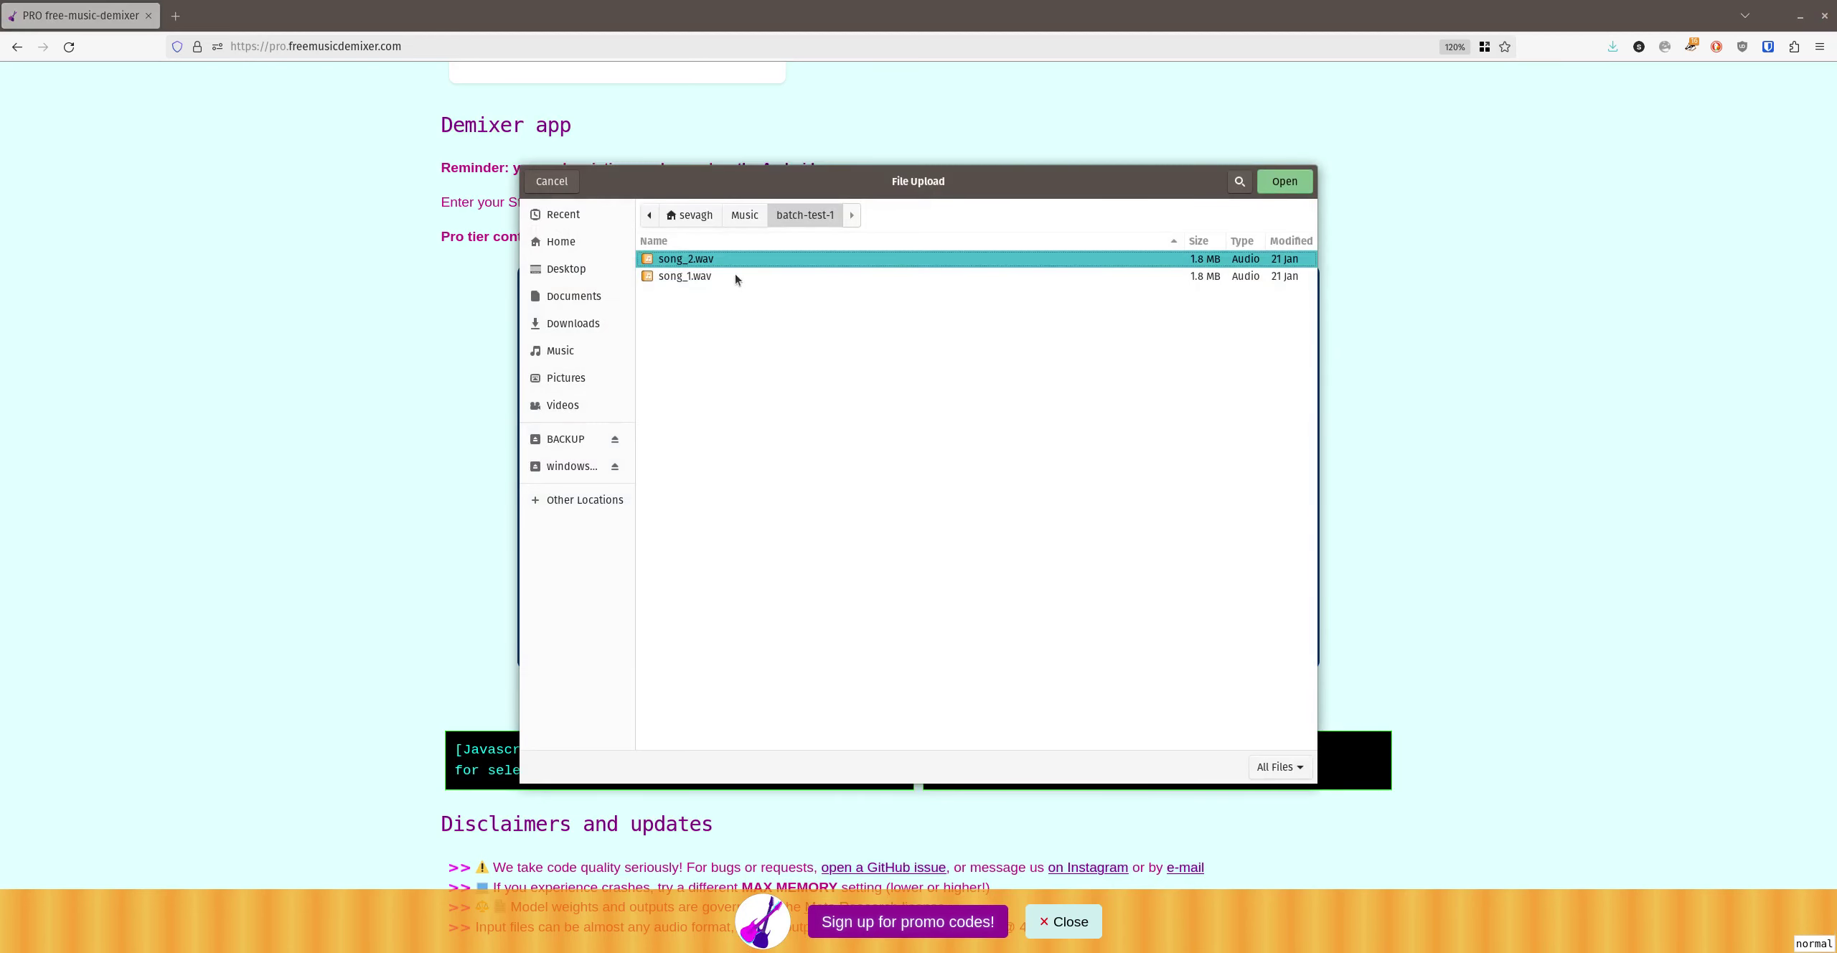
pyautogui.doubleClick(734, 279)
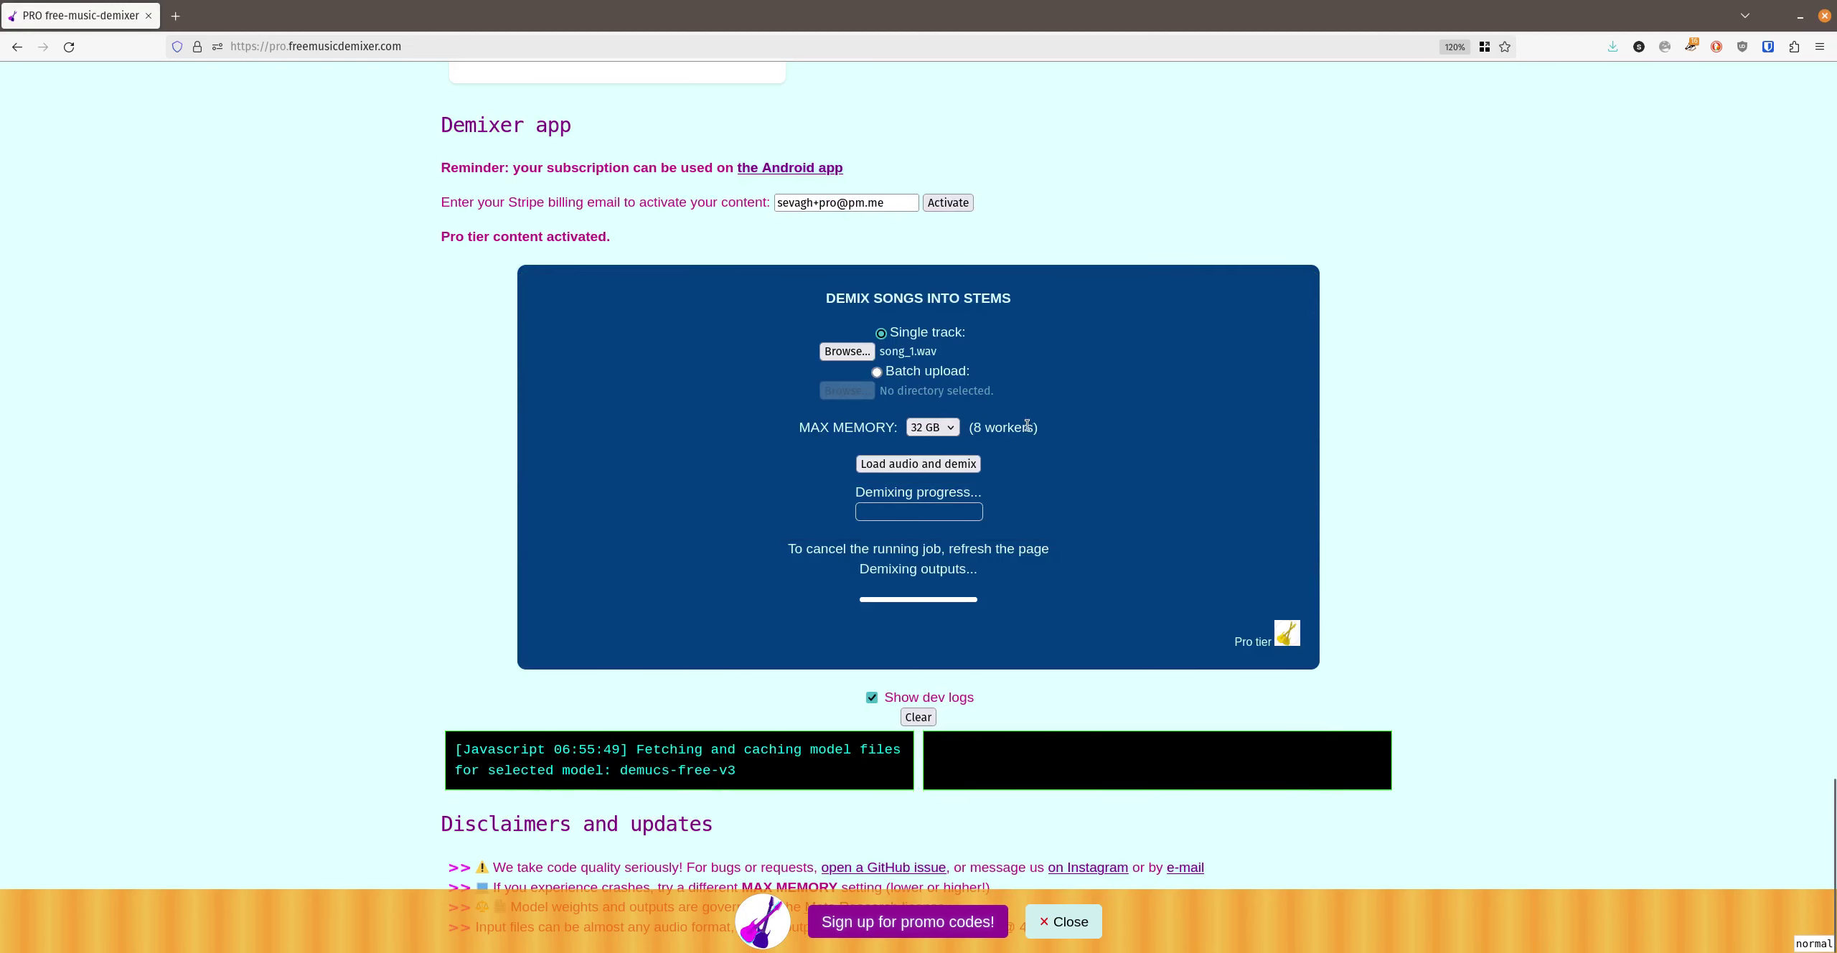
pyautogui.click(909, 465)
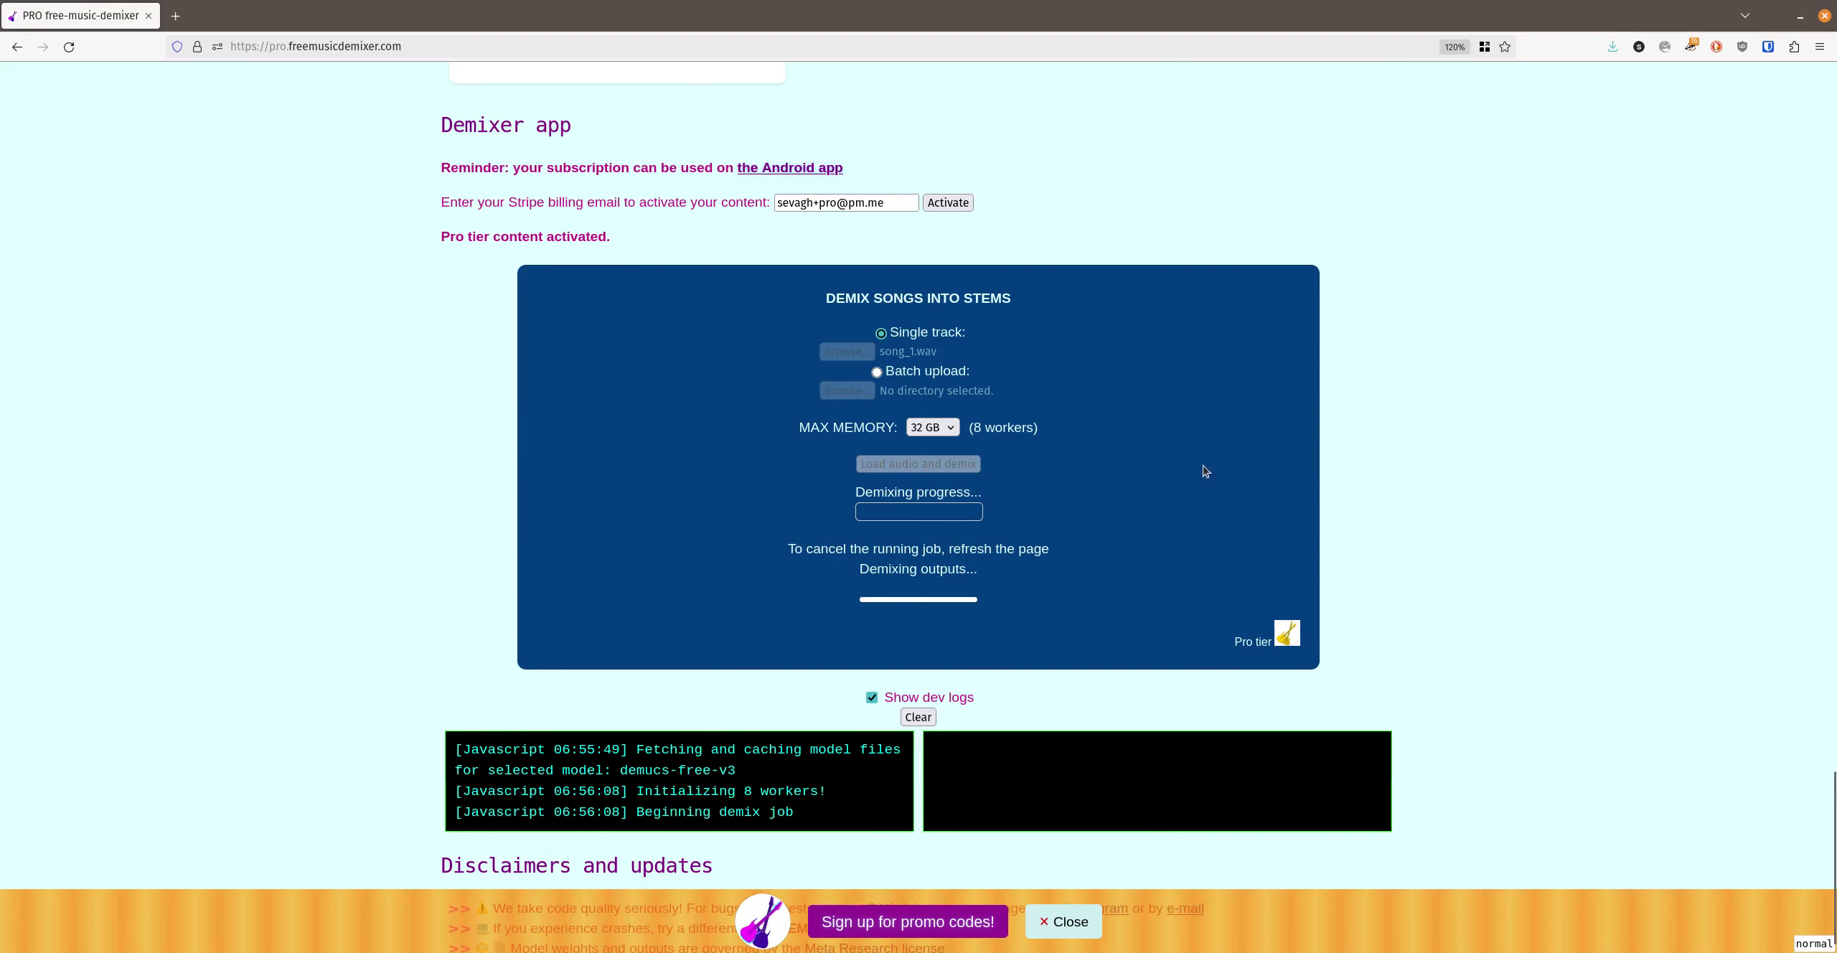
# - Examine the dev logs for the model in use, follow the demixing progress and review the output stems
pyautogui.scroll(-1, 1177, 416)
pyautogui.scroll(-3, 1344, 378)
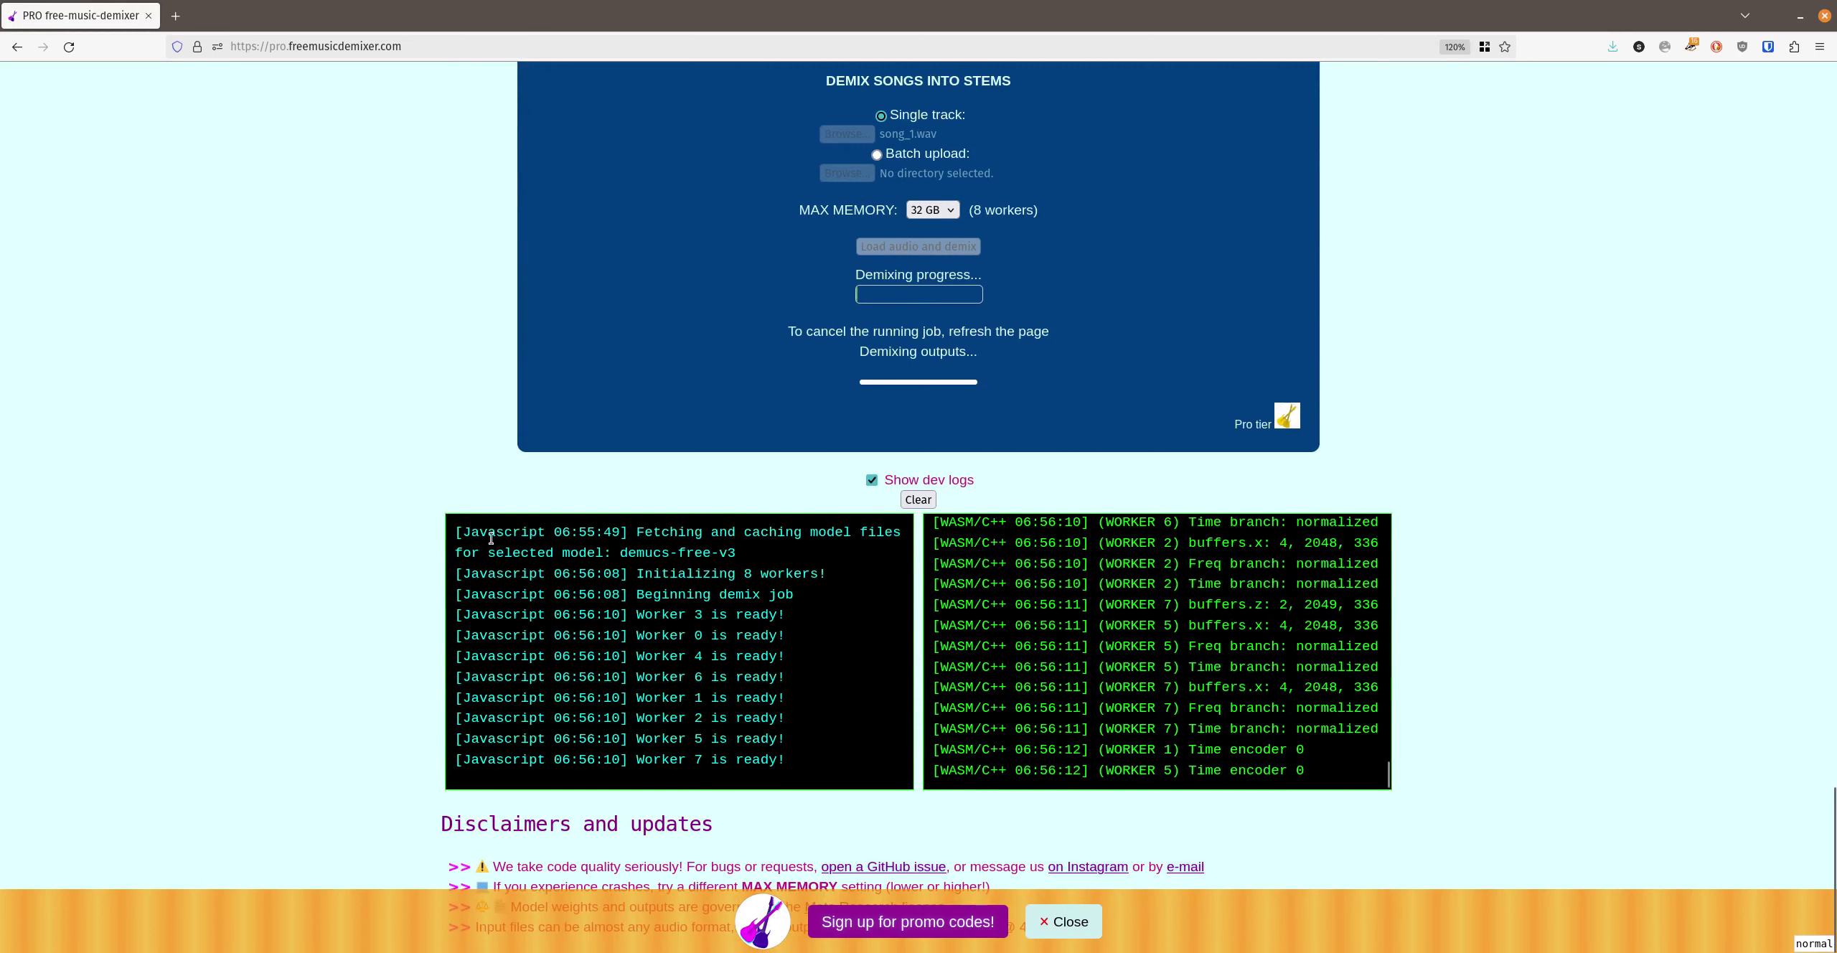
pyautogui.moveTo(455, 532); pyautogui.dragTo(745, 552)
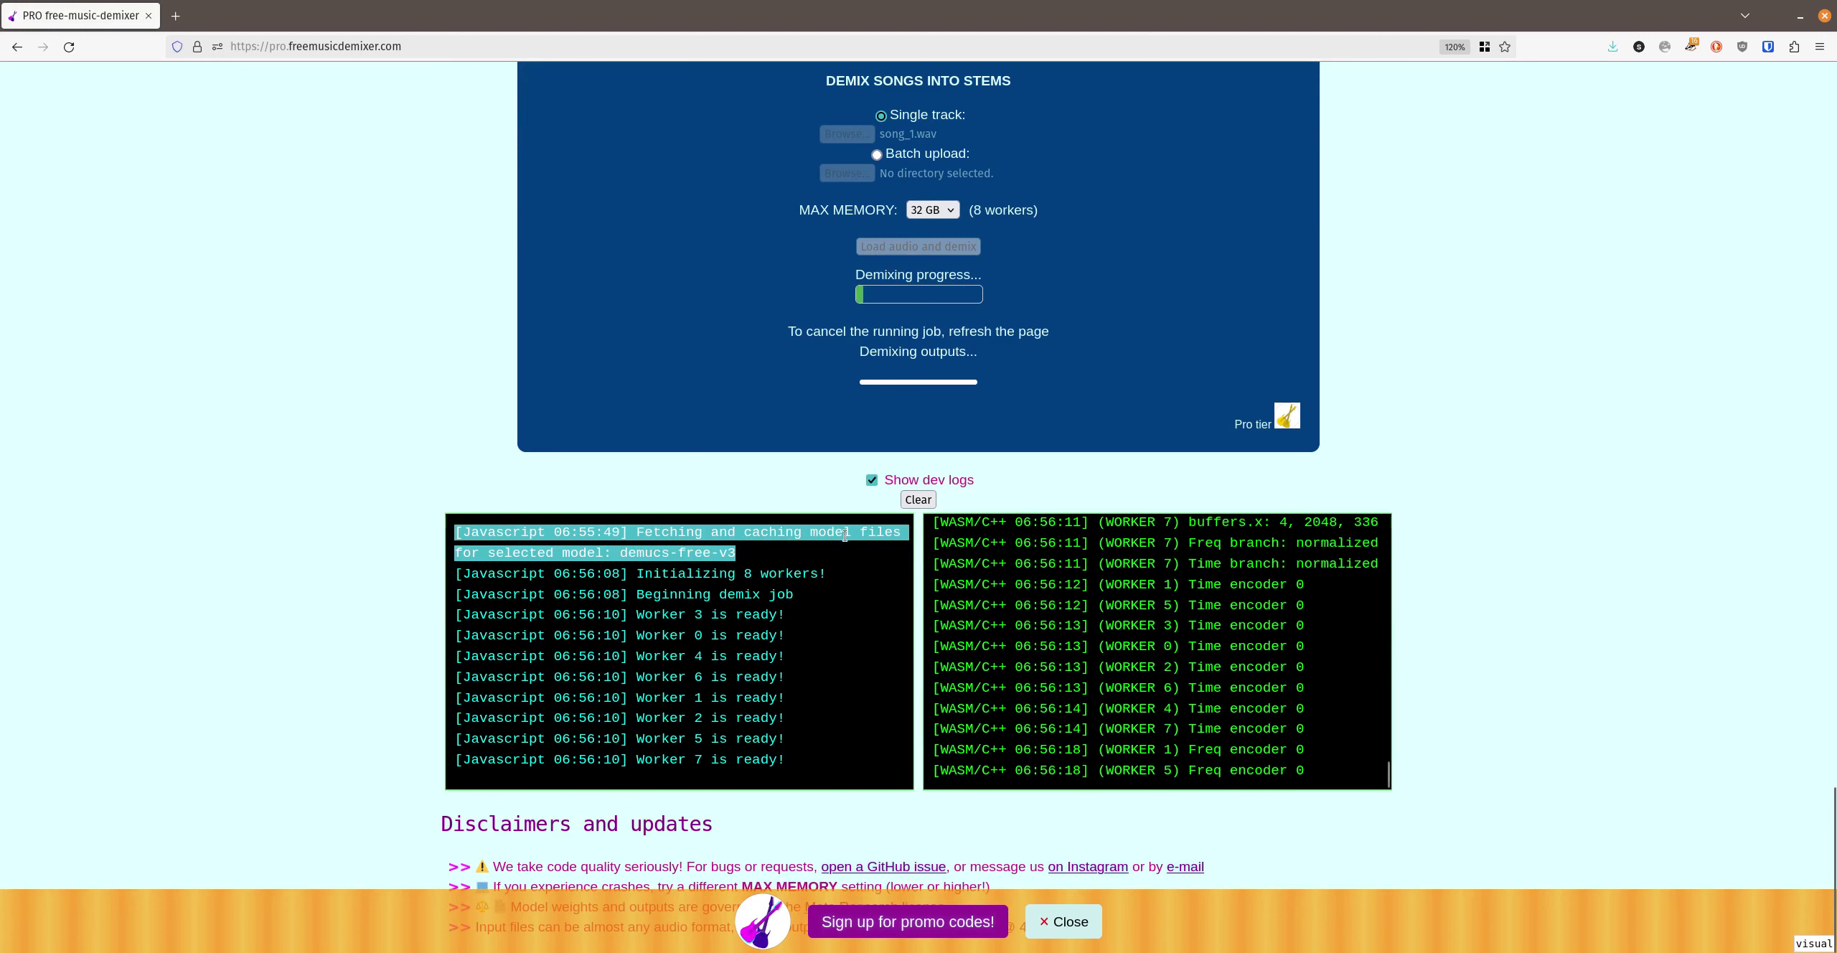
pyautogui.click(730, 550)
pyautogui.moveTo(736, 552); pyautogui.dragTo(620, 551)
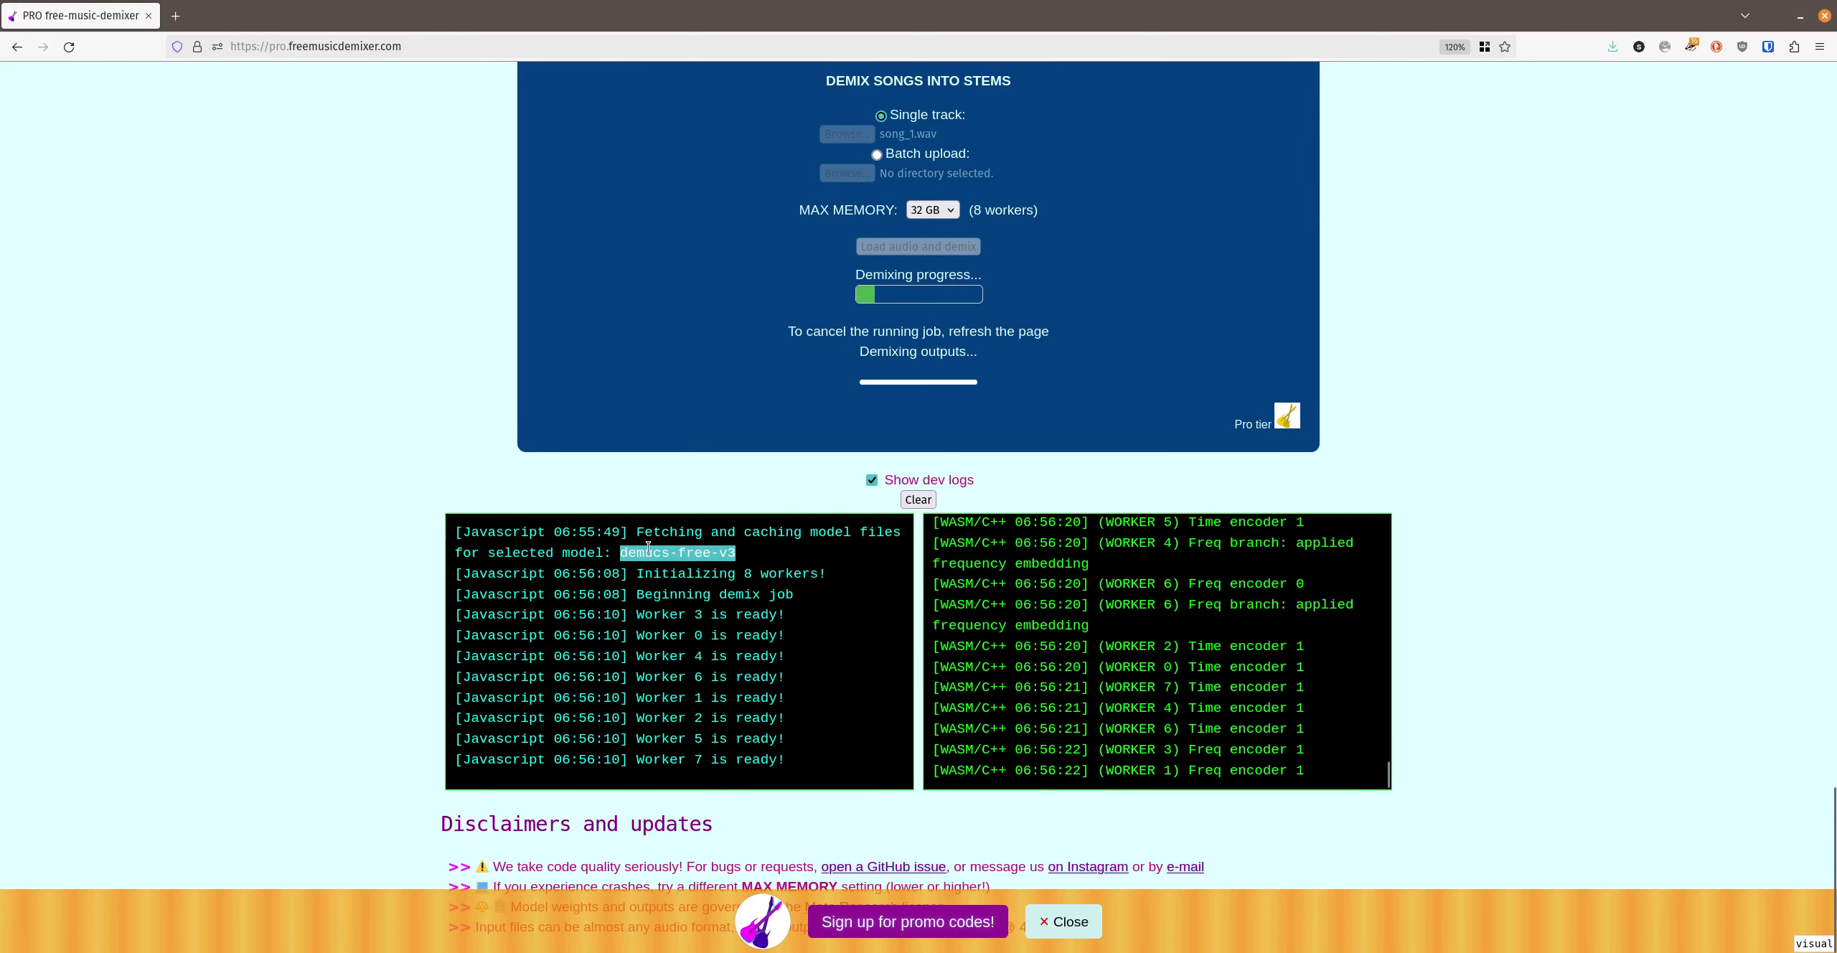
pyautogui.scroll(5, 653, 552)
pyautogui.scroll(-5, 665, 562)
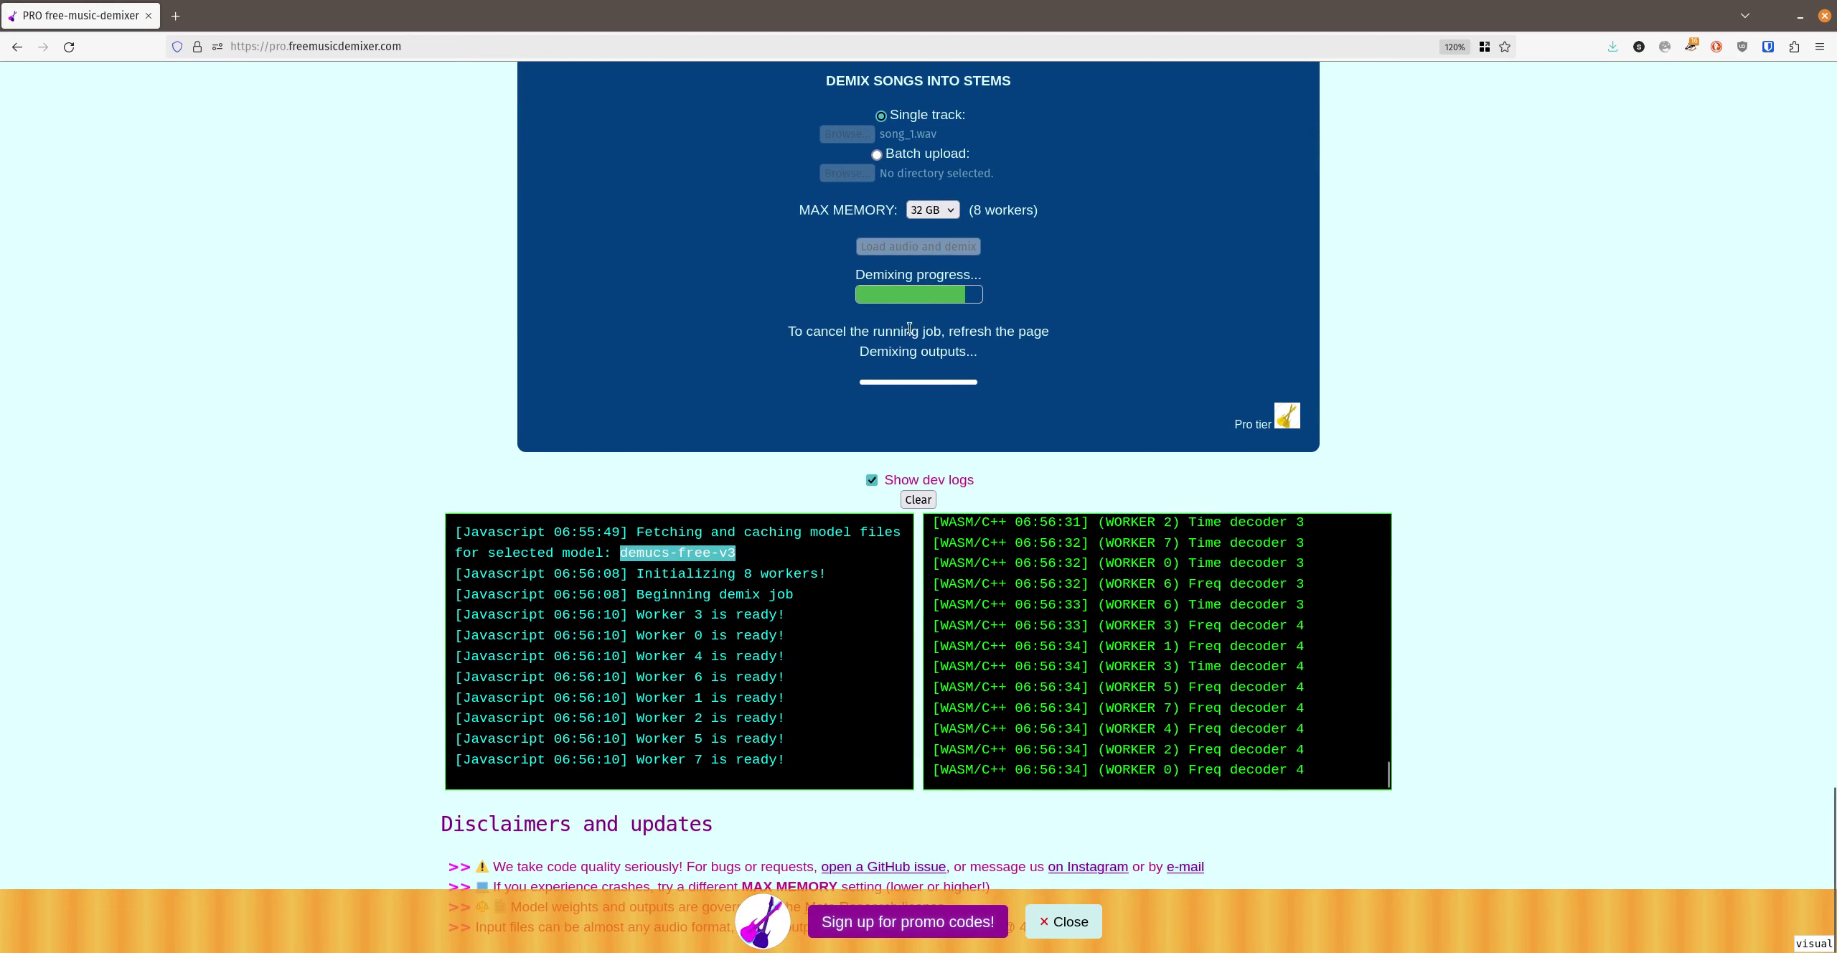
pyautogui.scroll(2, 962, 354)
pyautogui.scroll(-2, 962, 354)
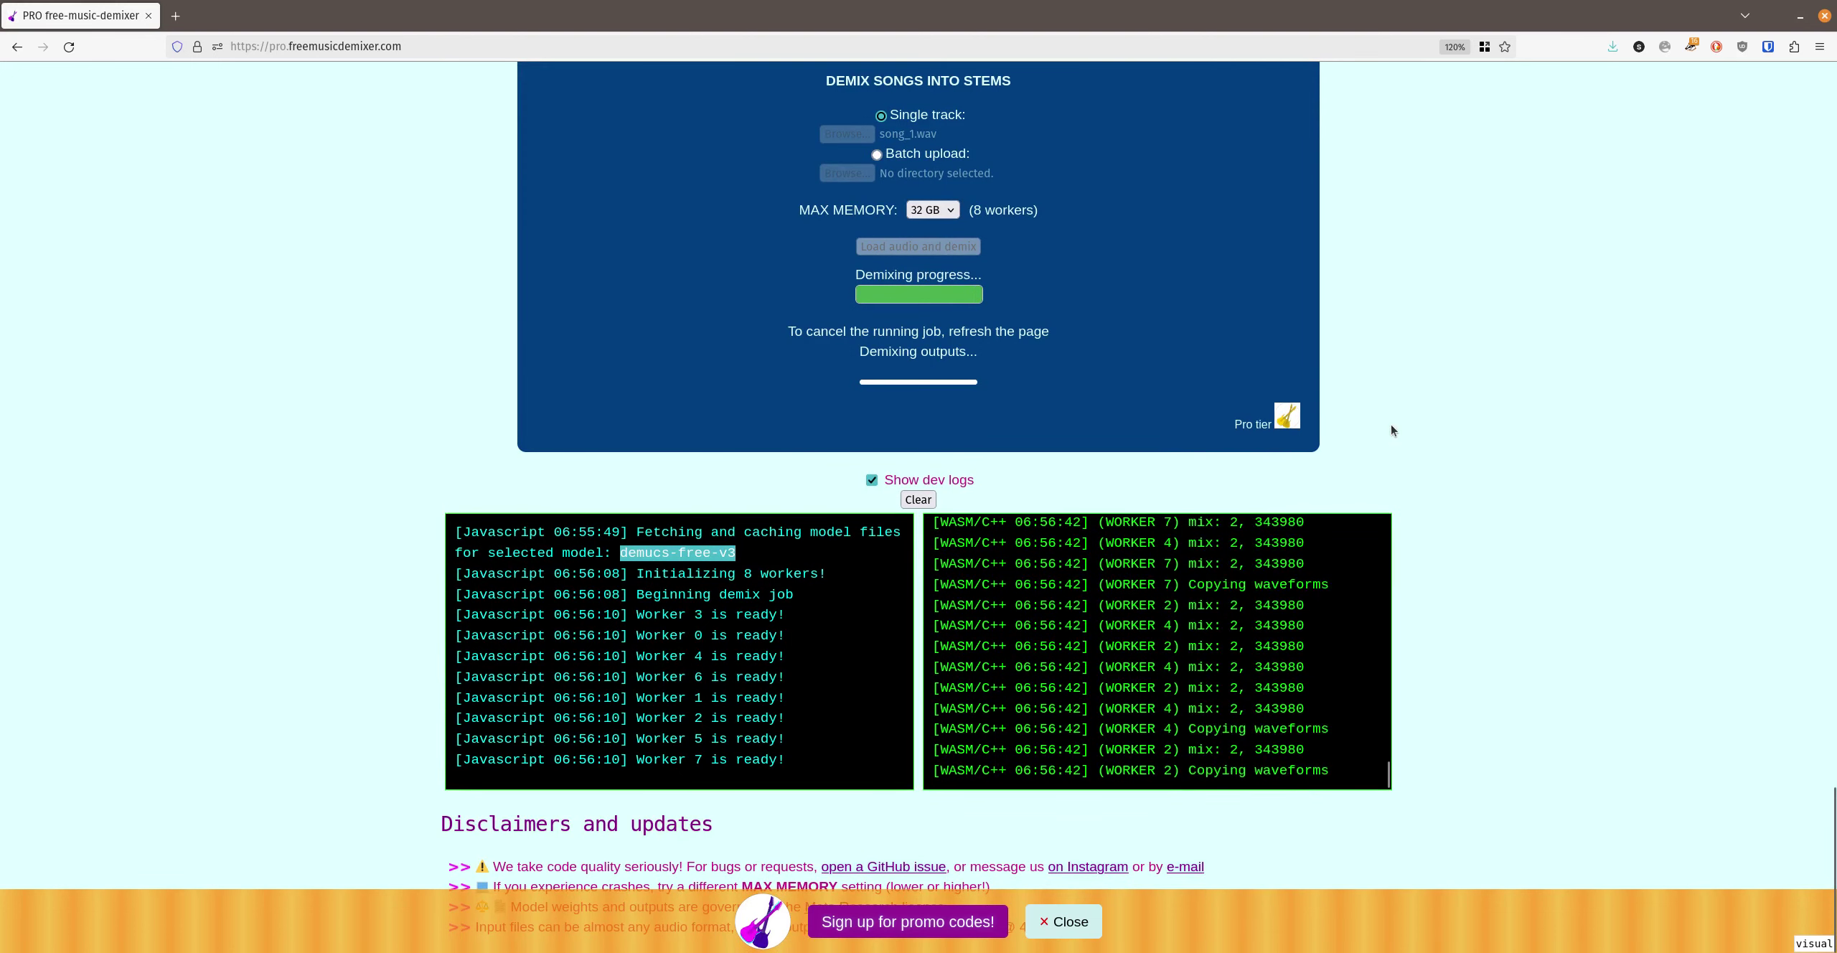
pyautogui.scroll(2, 1103, 409)
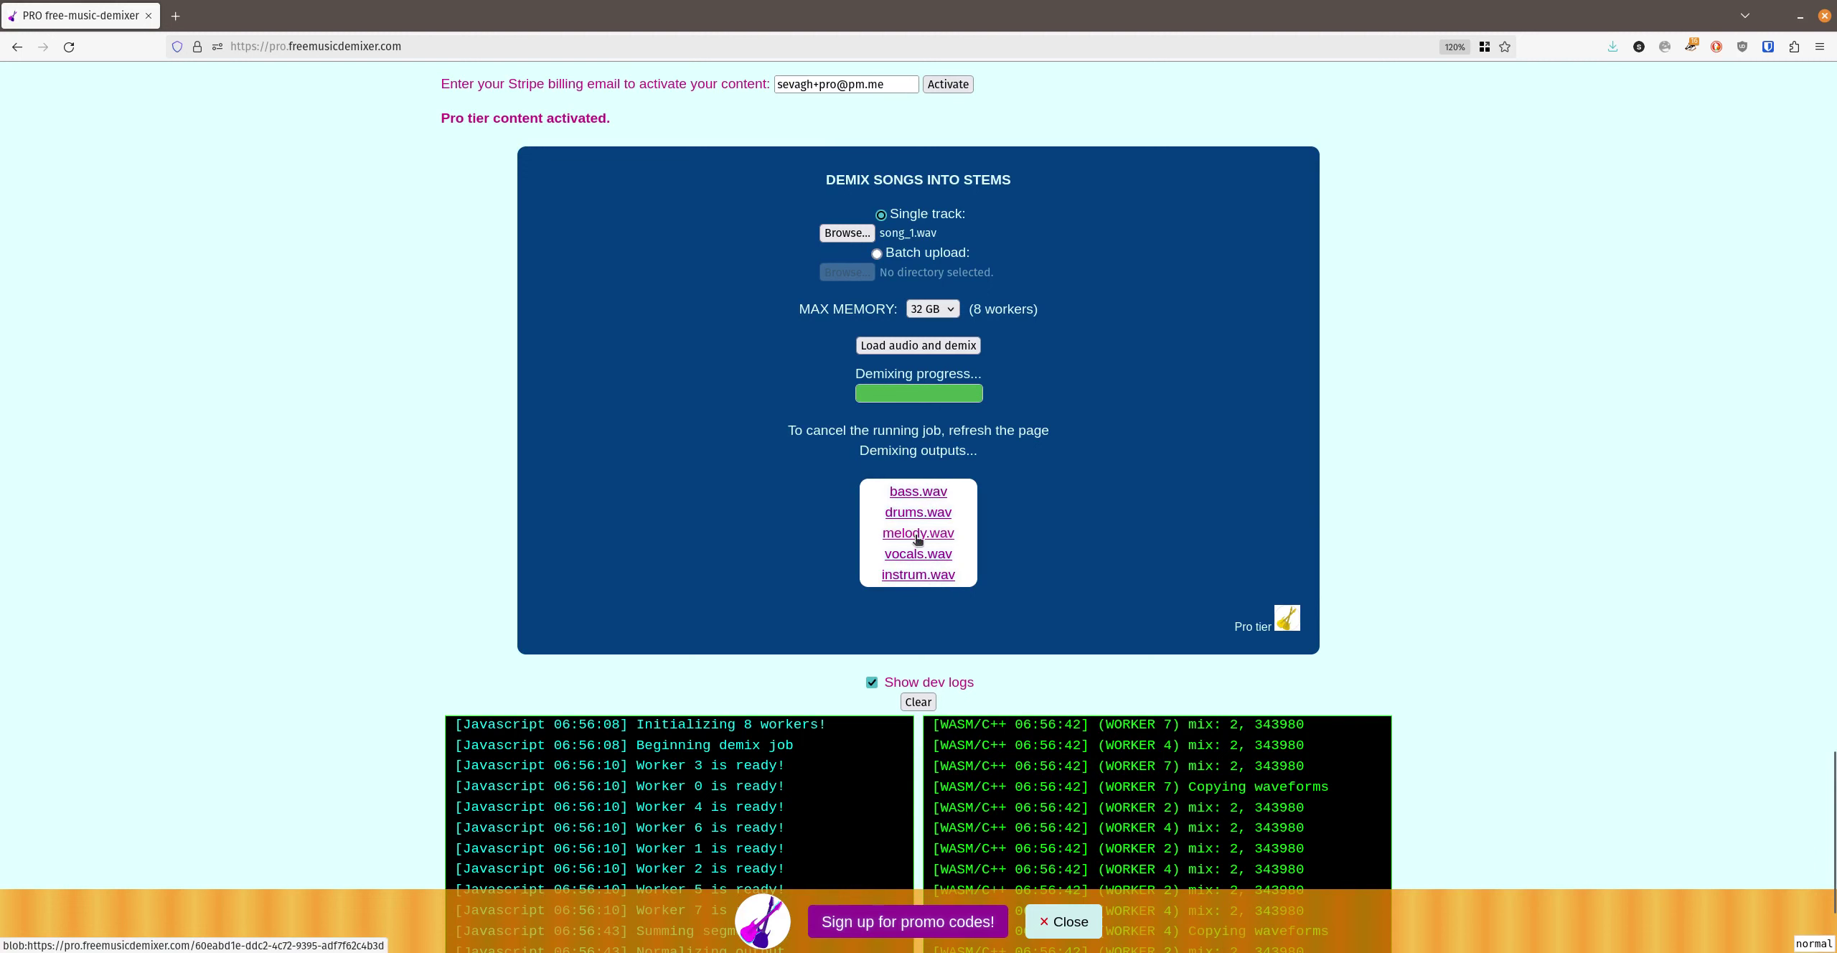
pyautogui.scroll(-1, 1016, 541)
pyautogui.scroll(-3, 1016, 541)
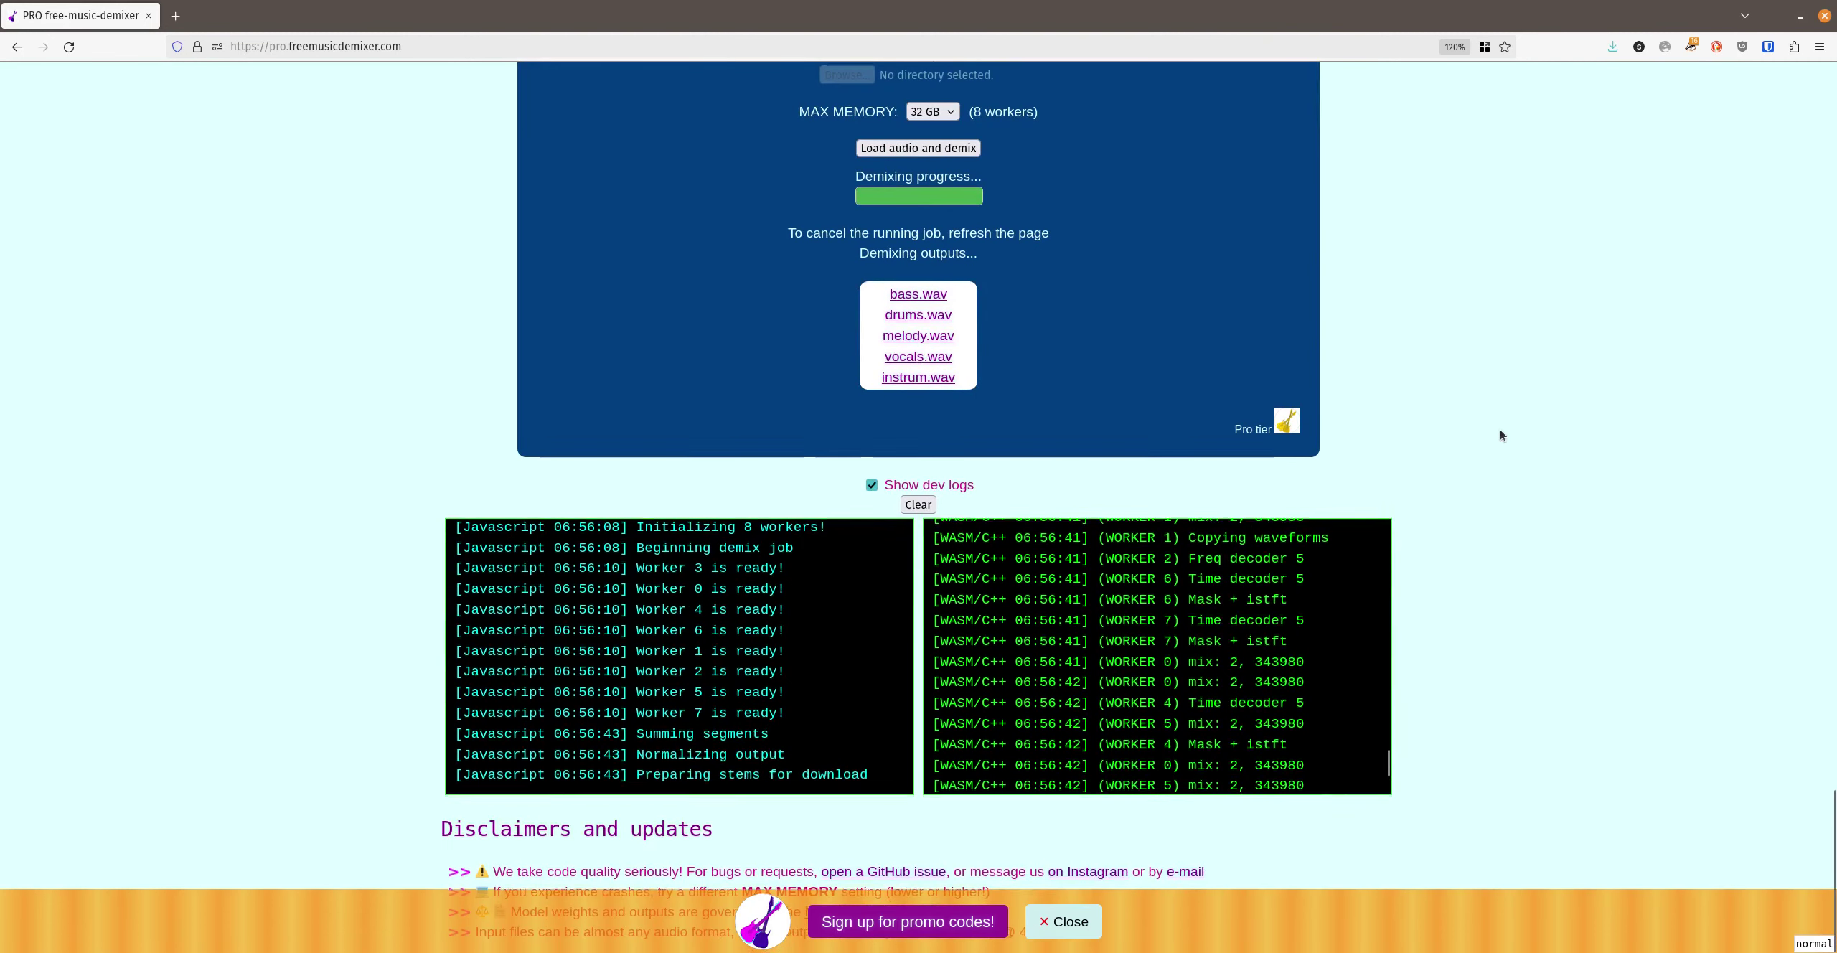
# - Restart the demixer with the PRO 6-source weights and start demixing song_1.wav
pyautogui.scroll(12, 1501, 435)
pyautogui.scroll(15, 1501, 435)
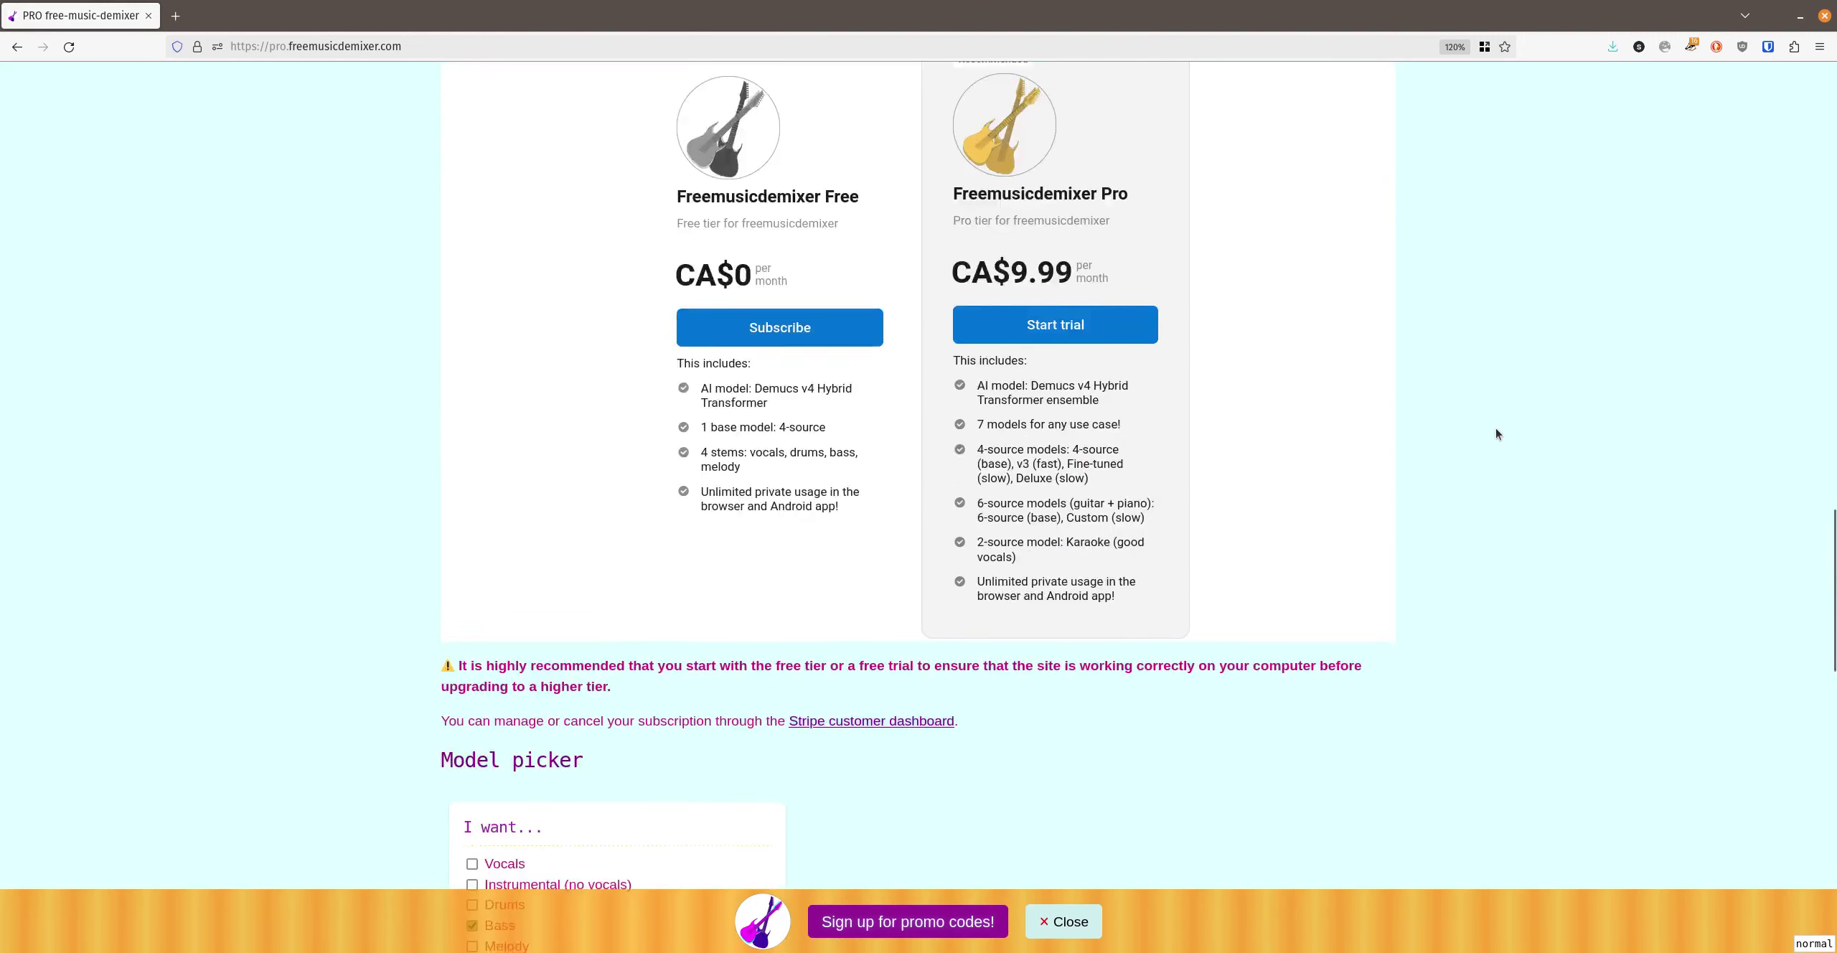
pyautogui.scroll(-14, 1490, 434)
pyautogui.scroll(-4, 1490, 435)
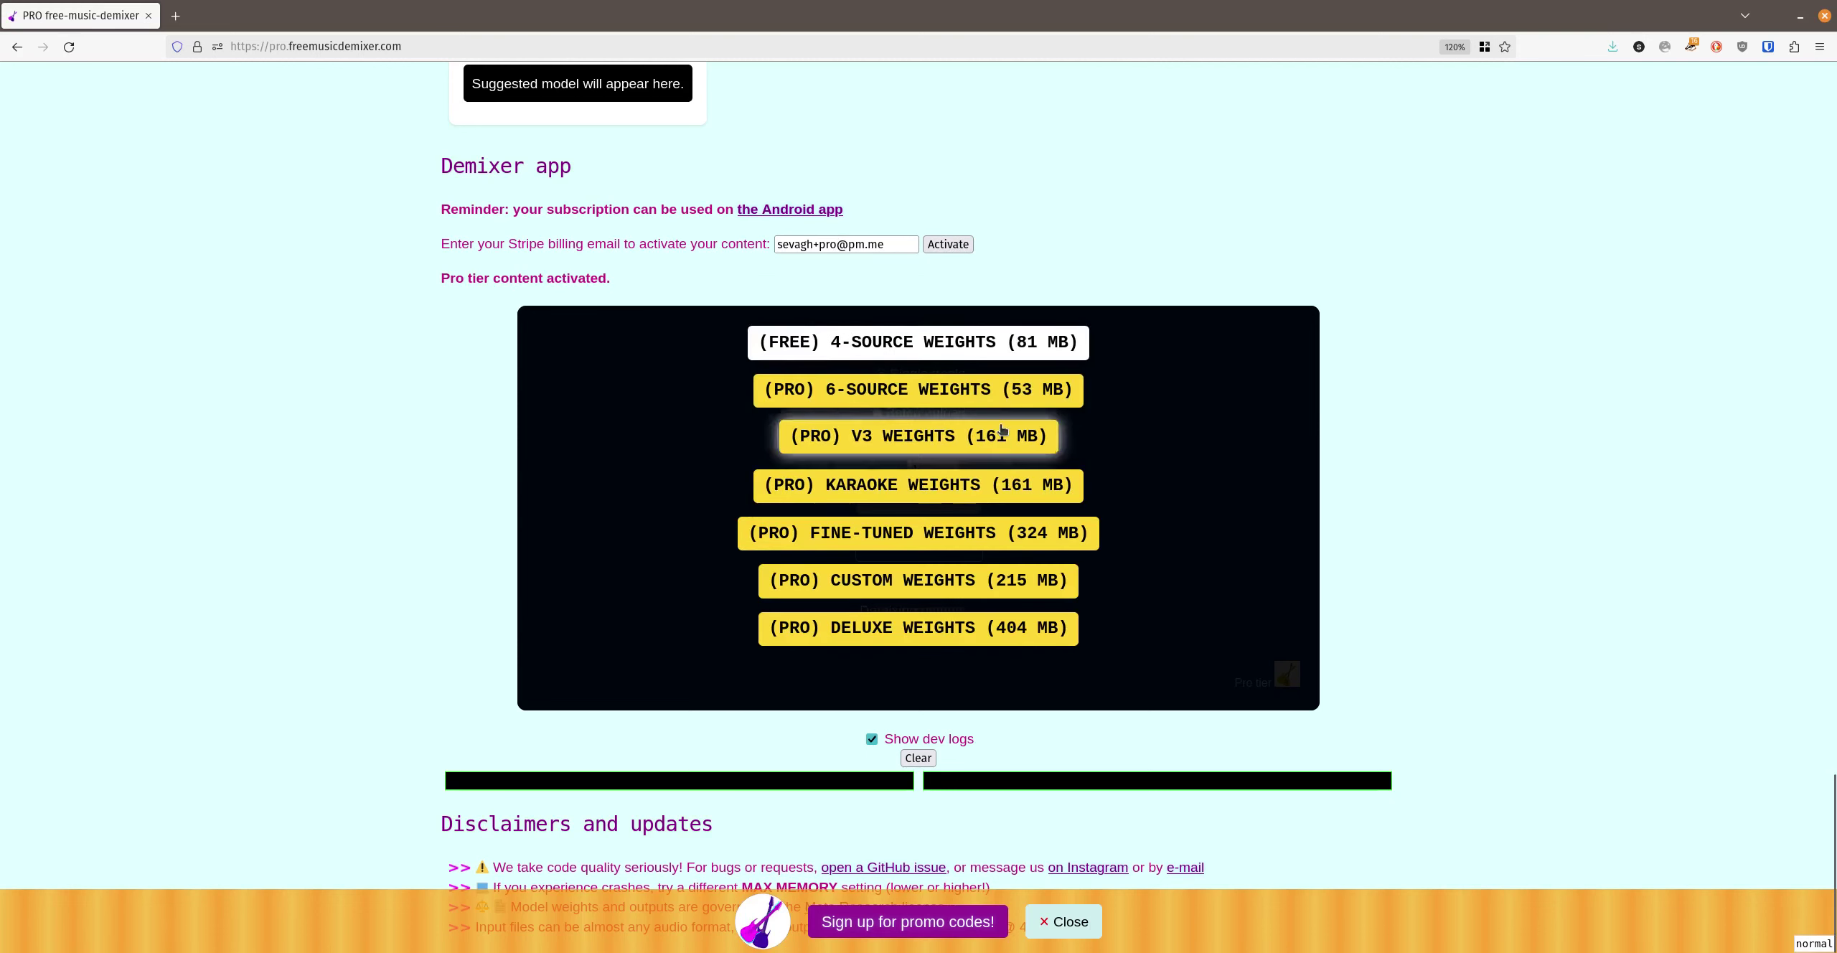
pyautogui.click(996, 388)
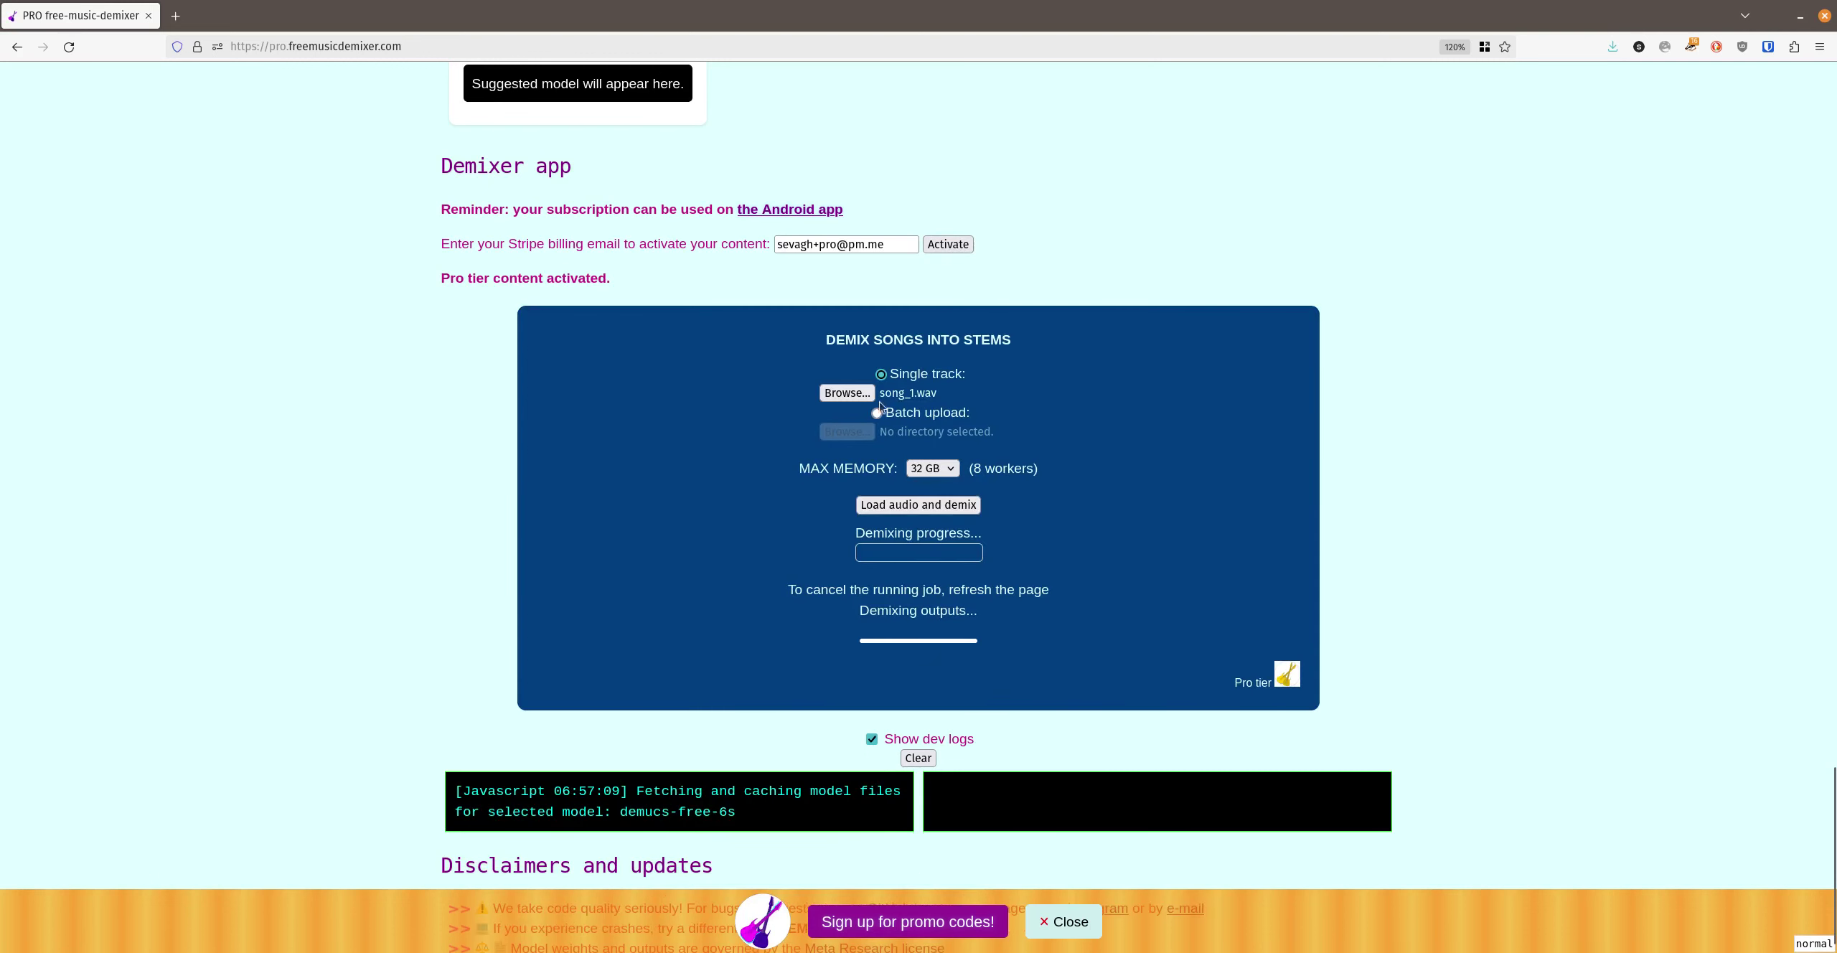
pyautogui.click(917, 504)
pyautogui.scroll(-2, 1422, 409)
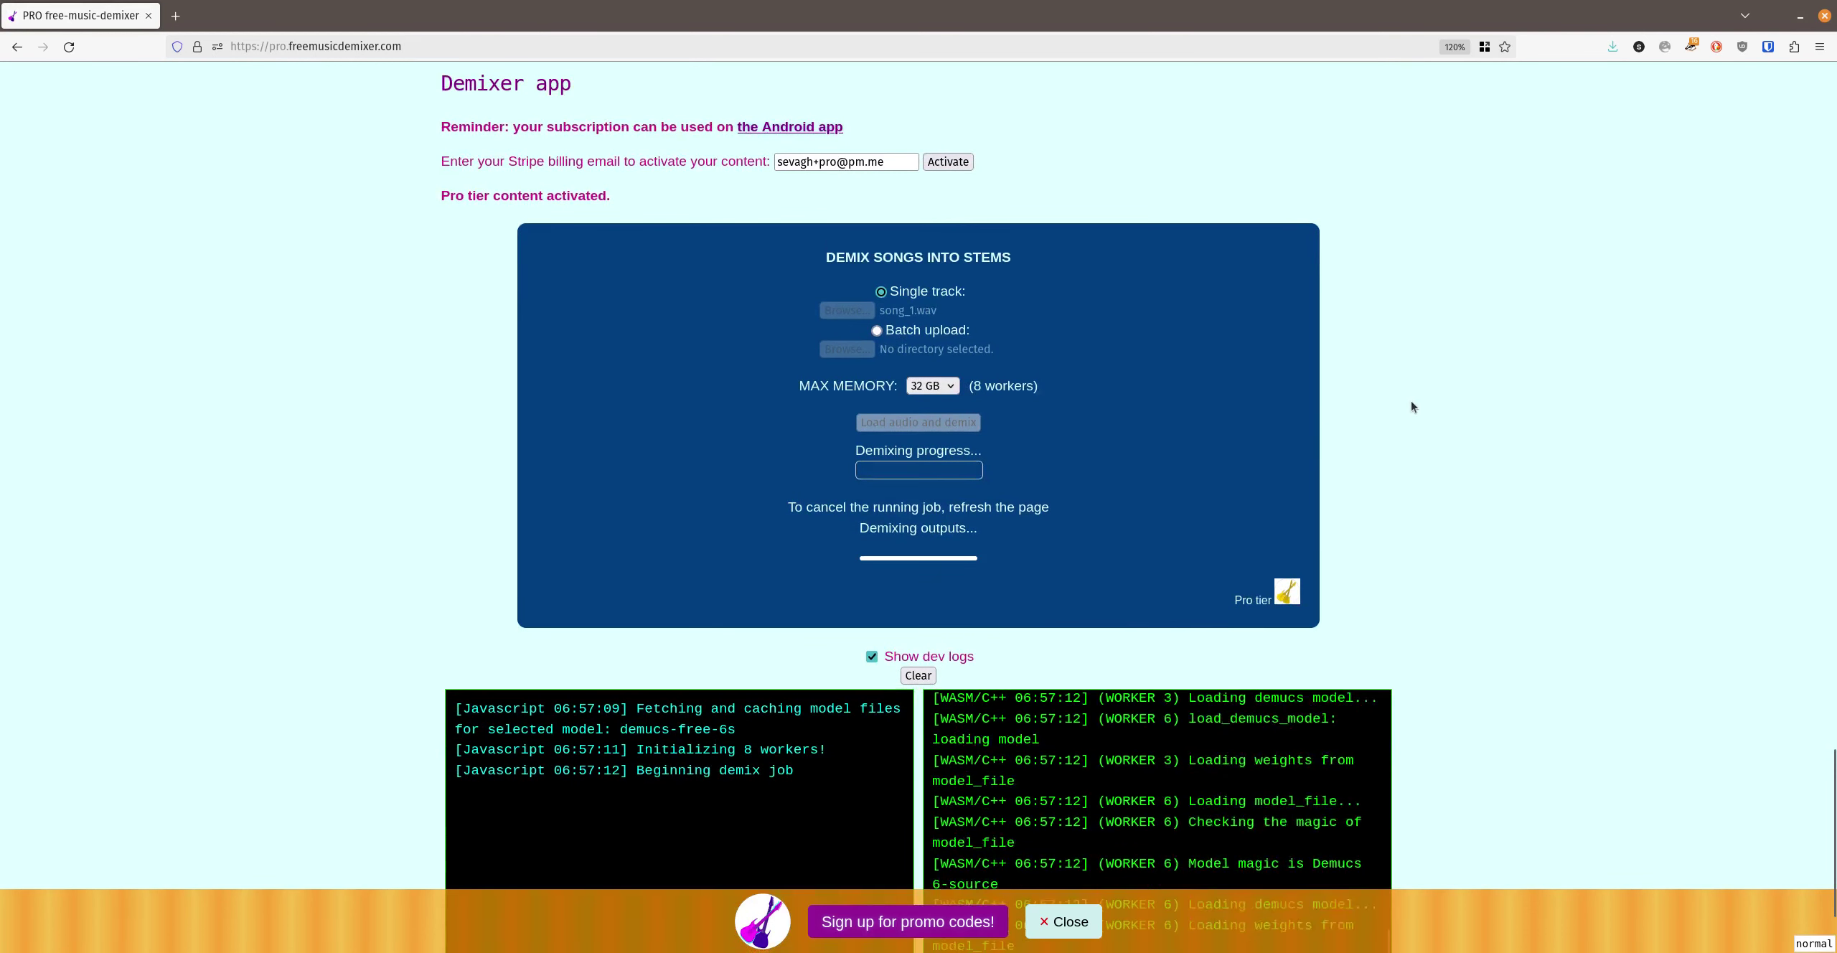
pyautogui.scroll(-2, 1468, 373)
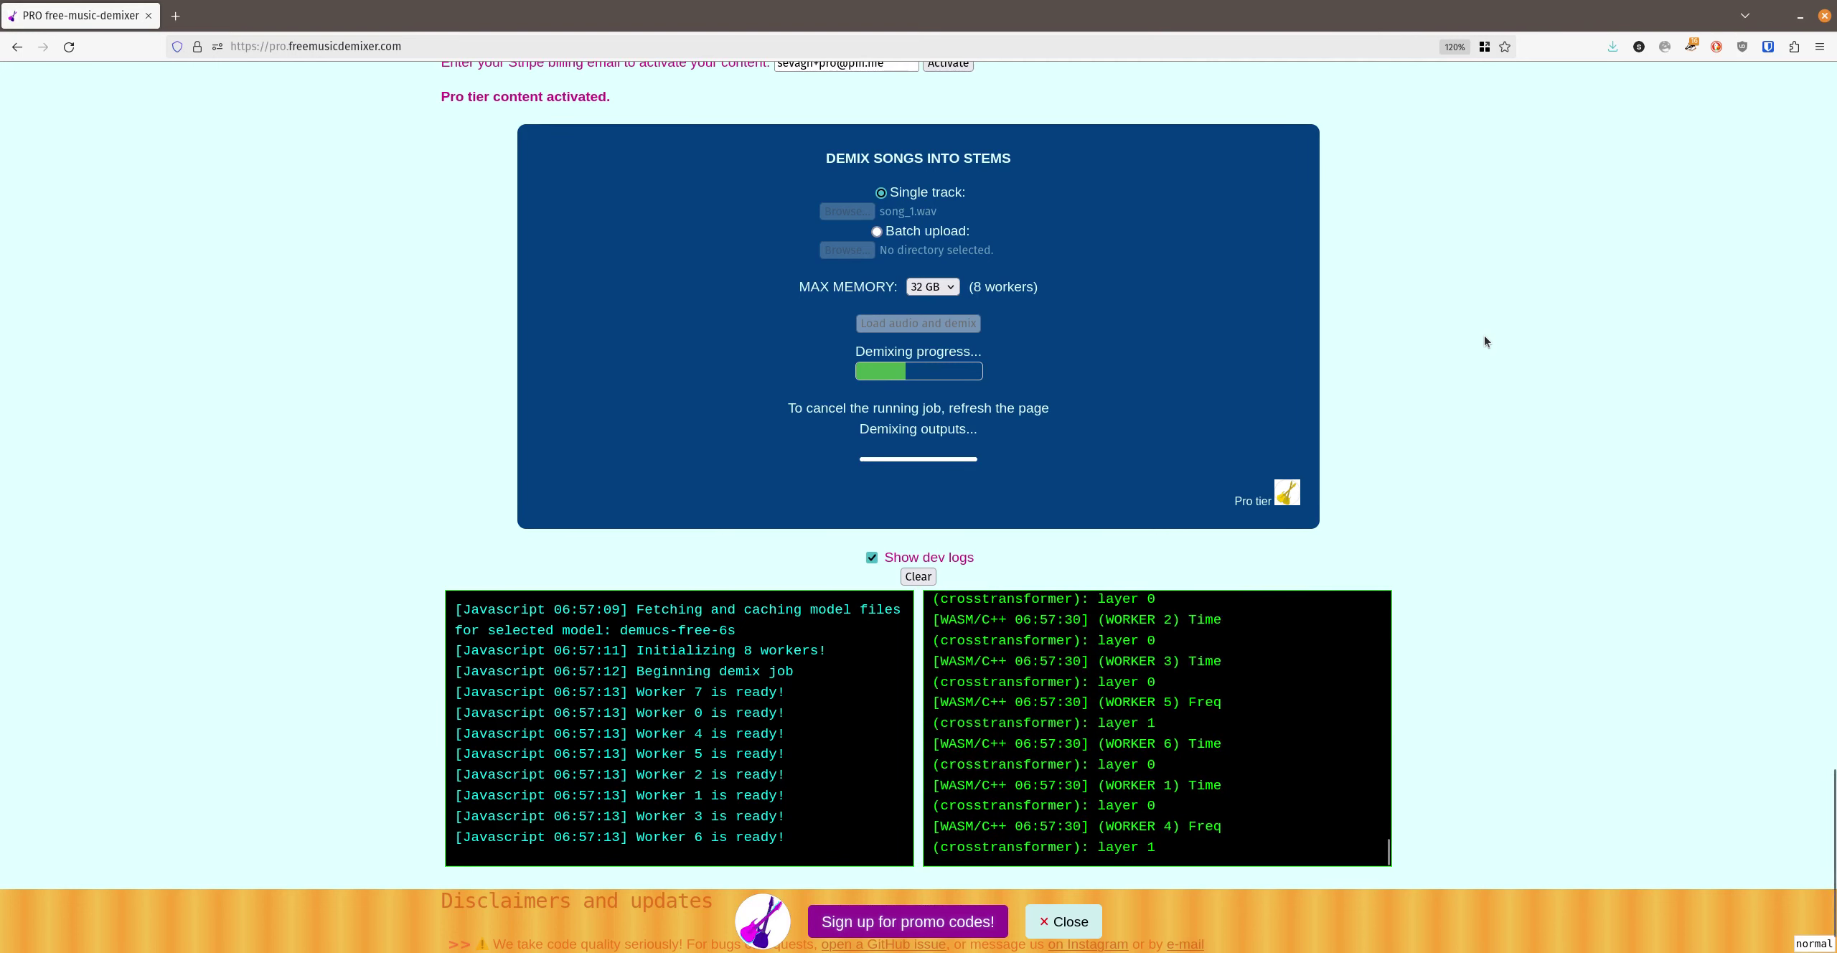
# - Dismiss the promo code banner and check the progress and dev logs of the running 6-source job
pyautogui.click(1063, 922)
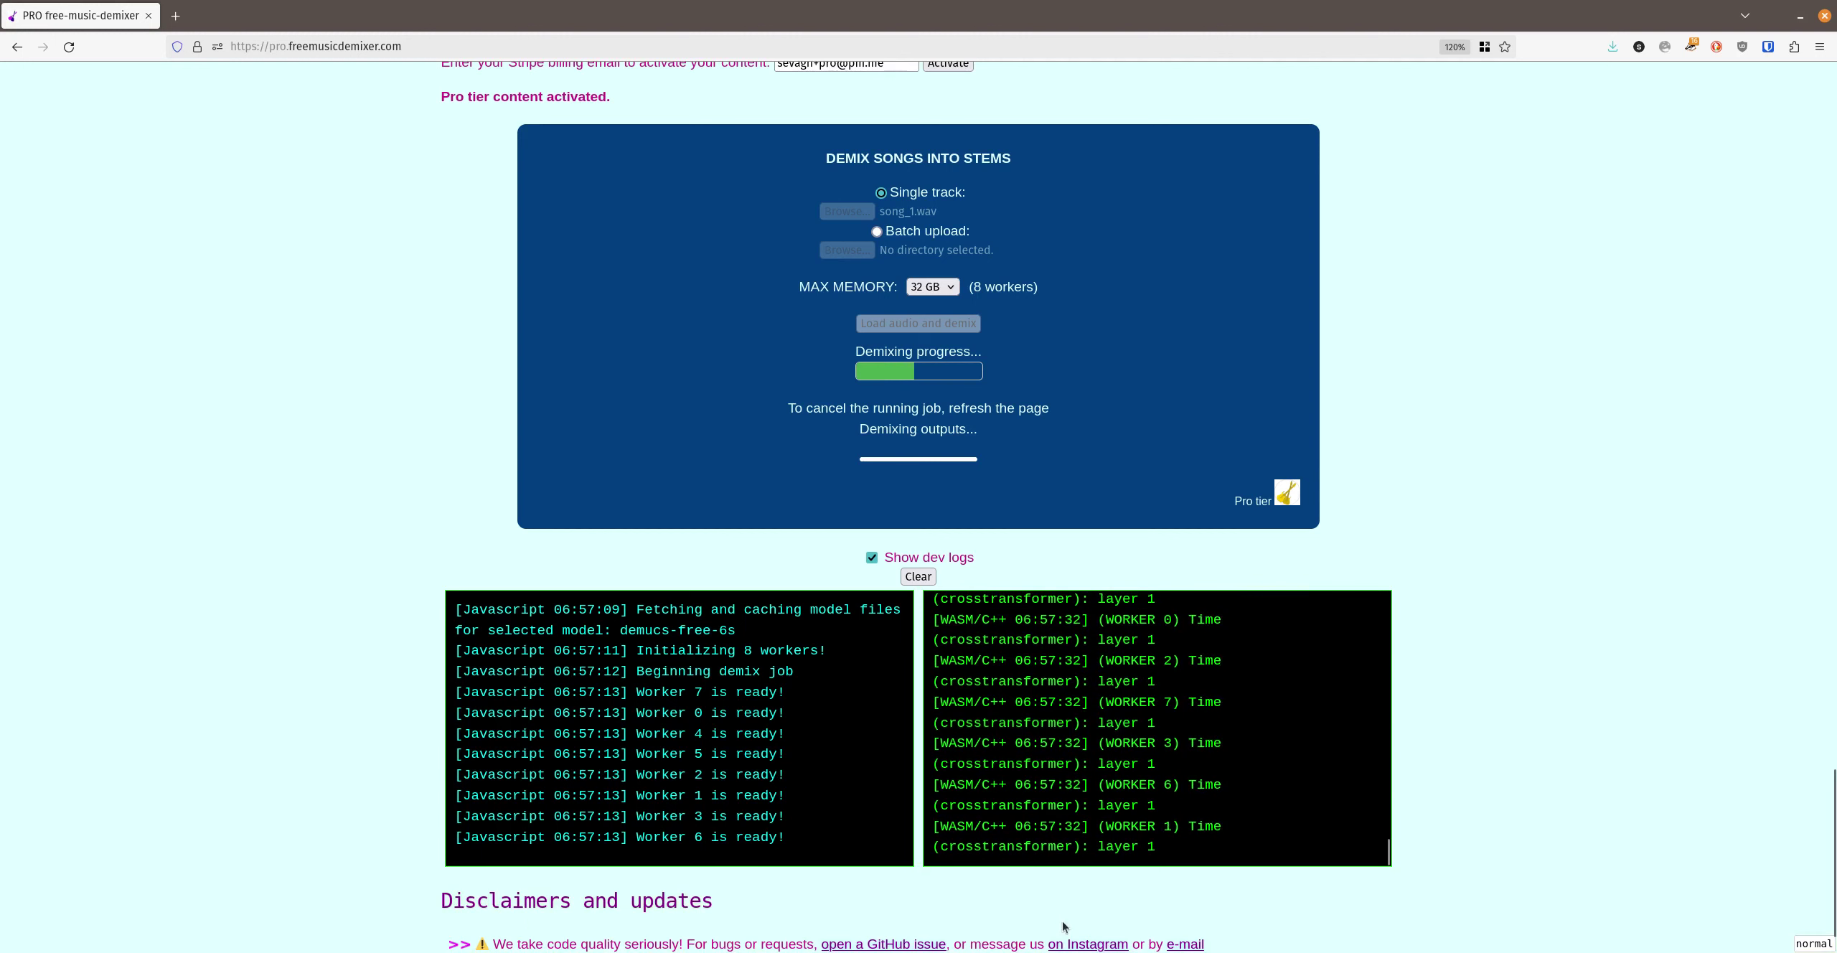
pyautogui.scroll(-2, 1378, 561)
pyautogui.scroll(3, 1440, 663)
pyautogui.scroll(2, 1440, 646)
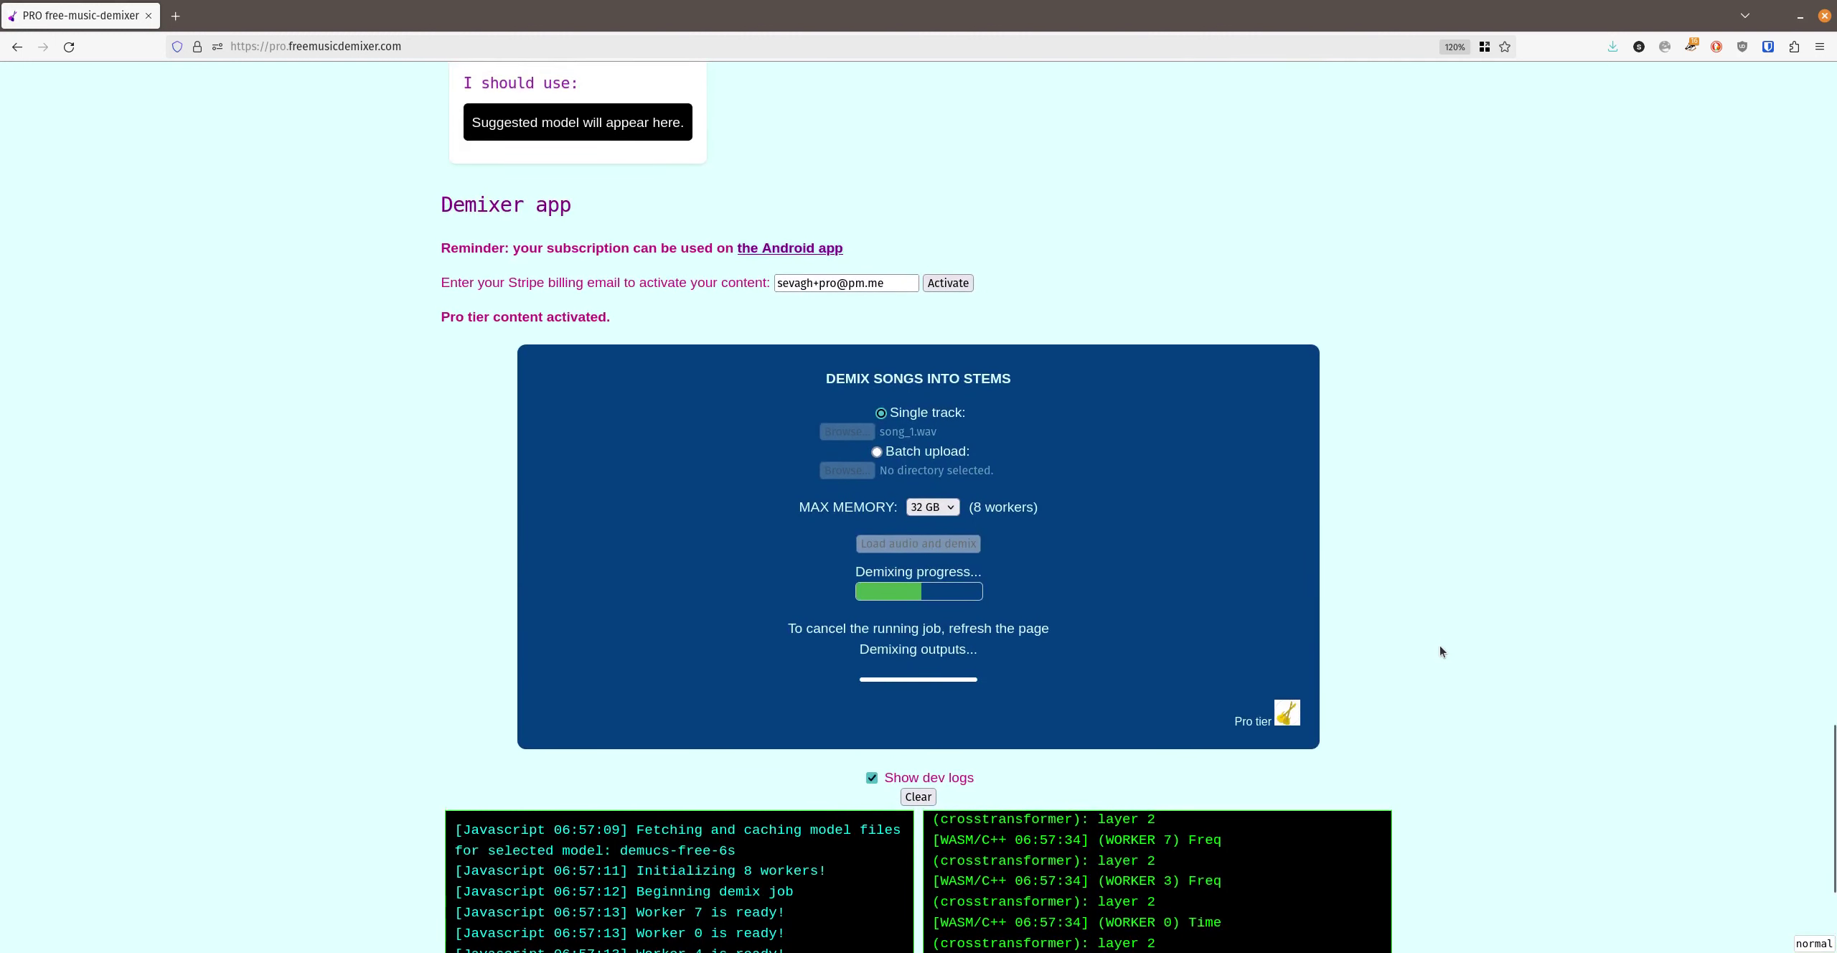
pyautogui.scroll(-4, 587, 816)
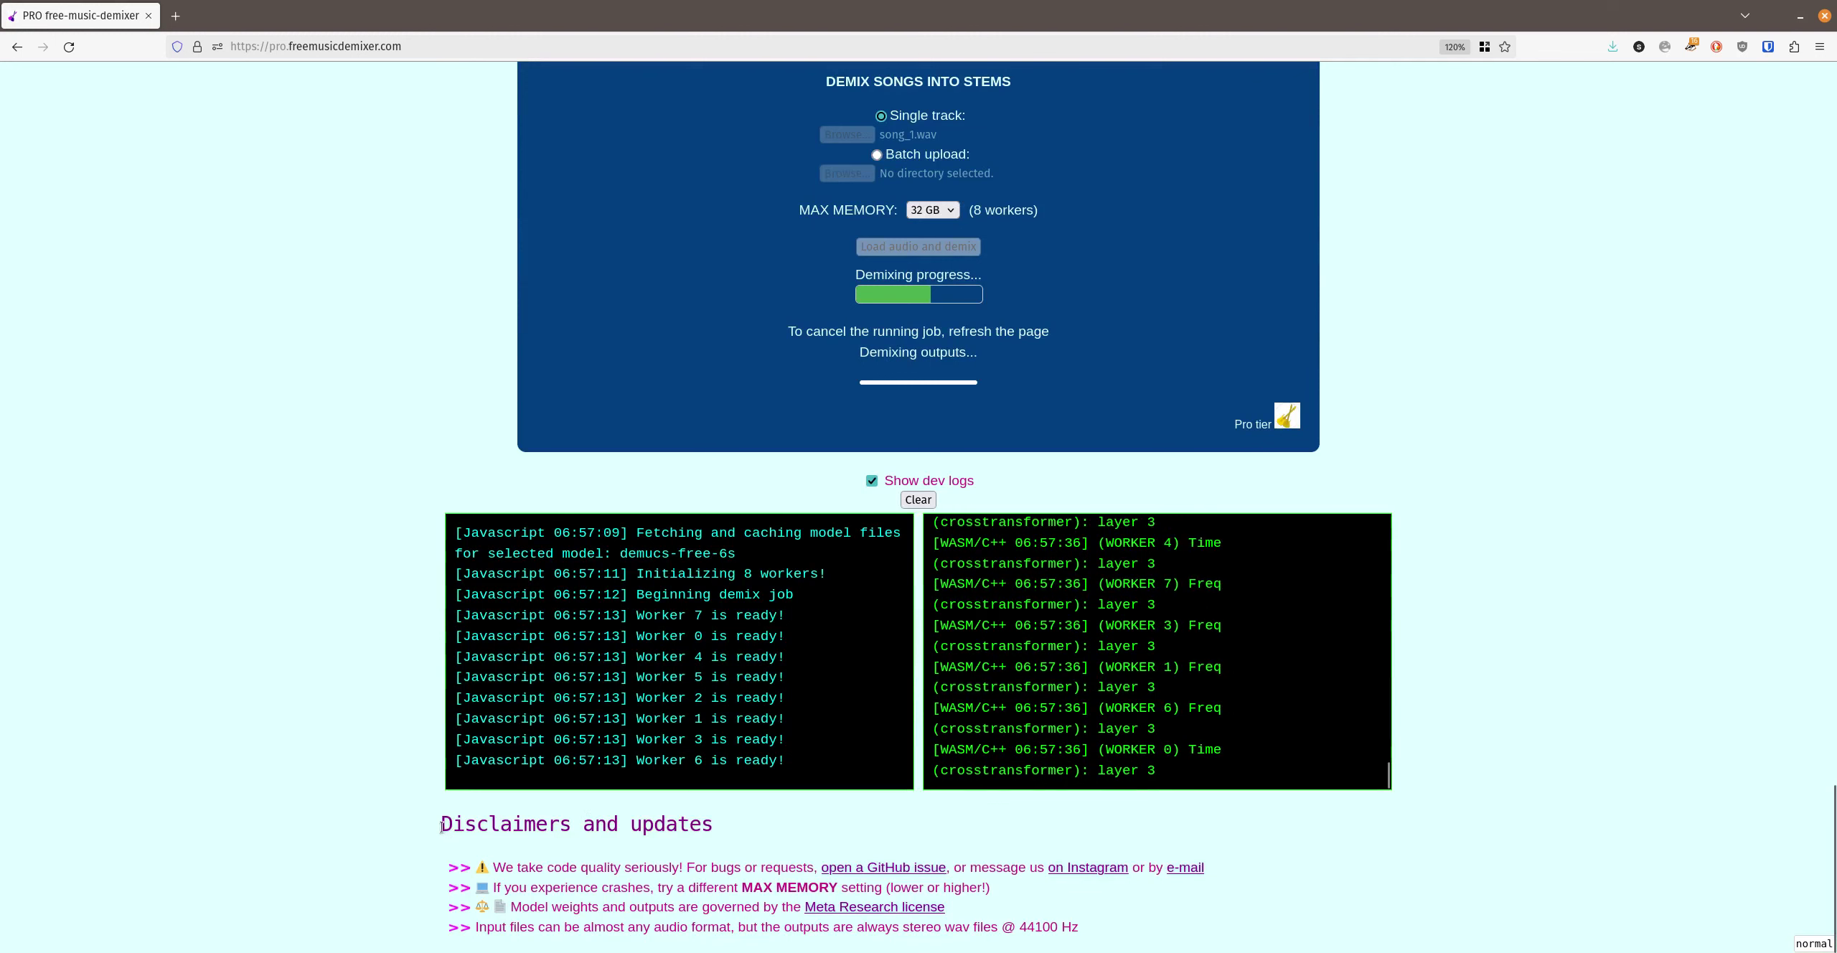
# - Examine the support contacts and MAX MEMORY crash advice in the Disclaimers and updates section
pyautogui.moveTo(441, 827); pyautogui.dragTo(1132, 897)
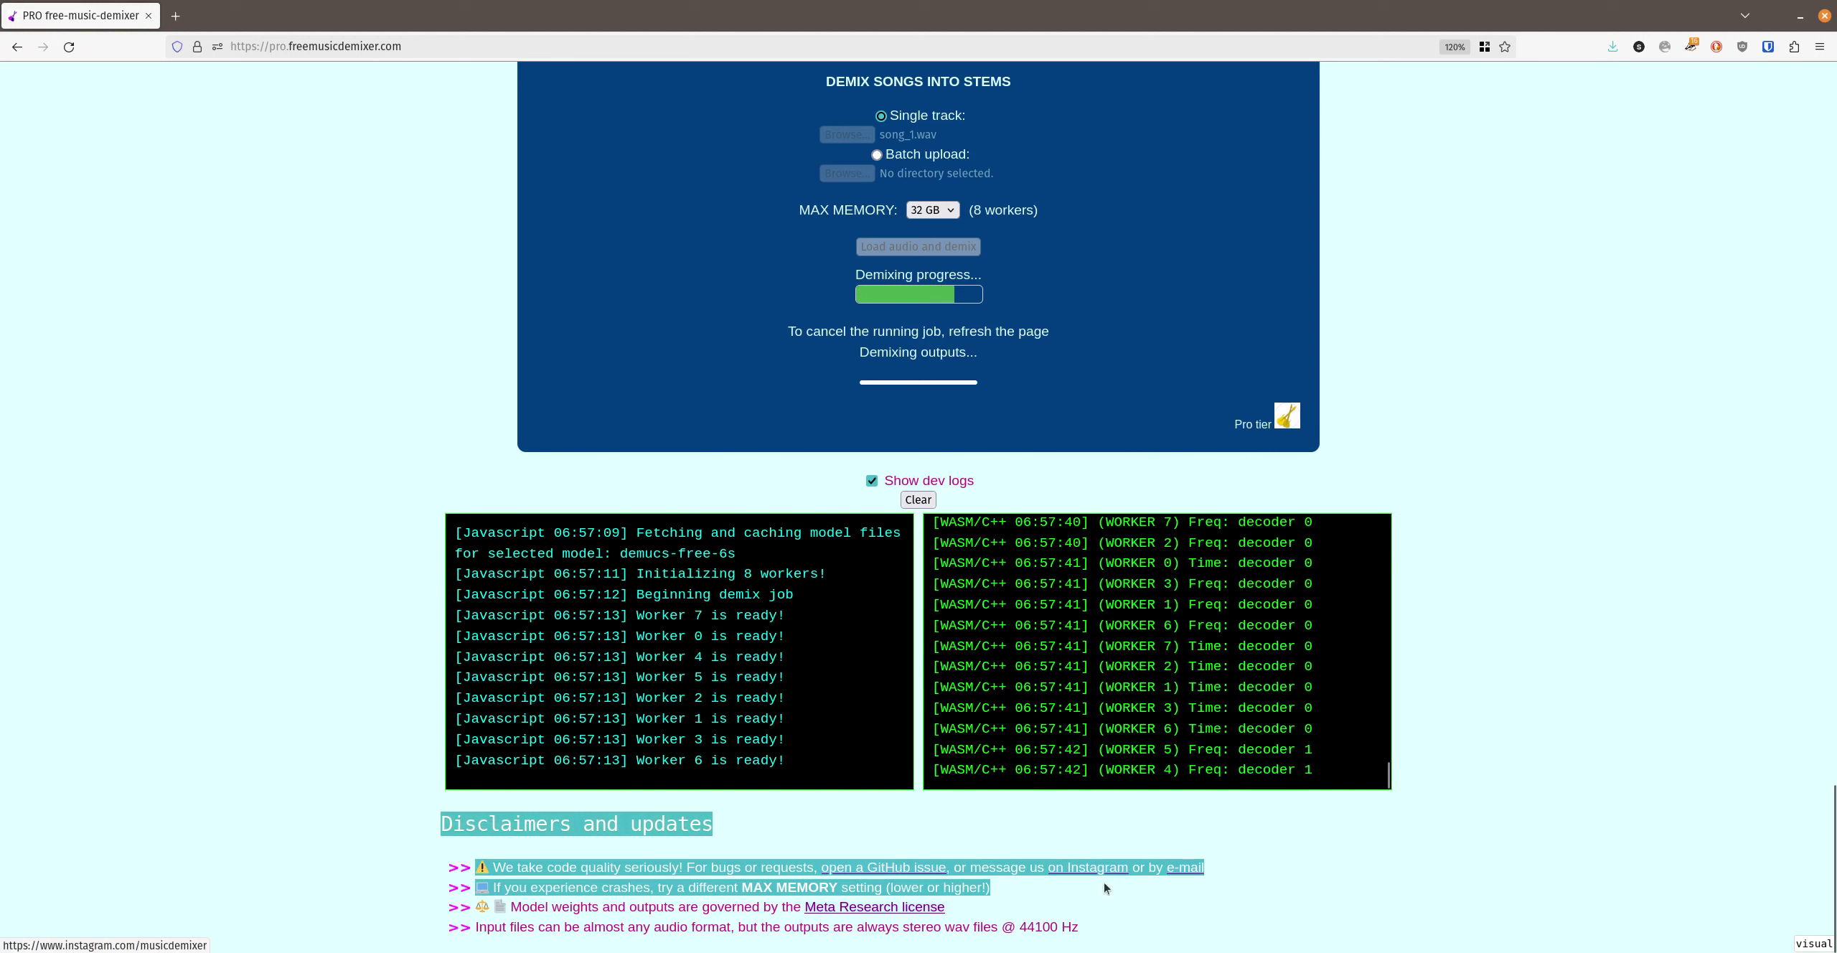
pyautogui.click(1559, 759)
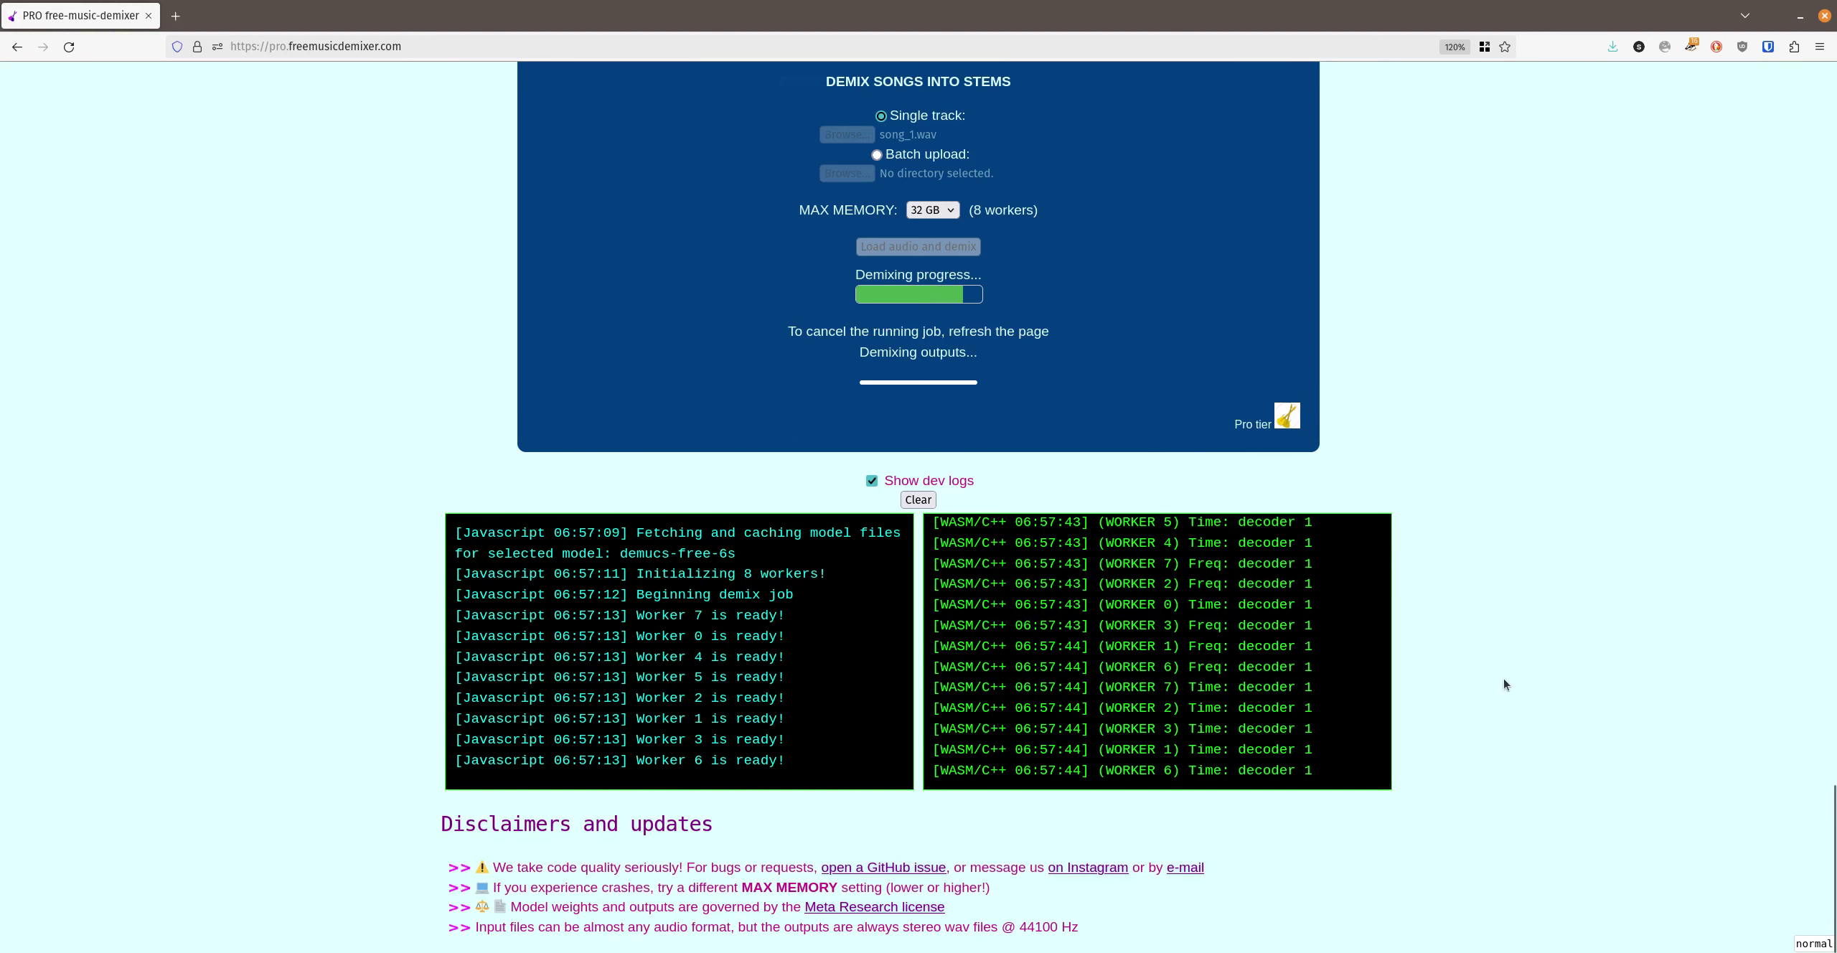
# - Follow the 6-source demixing job to completion and review its output stems, including guitar.wav and piano.wav
pyautogui.scroll(2, 1507, 653)
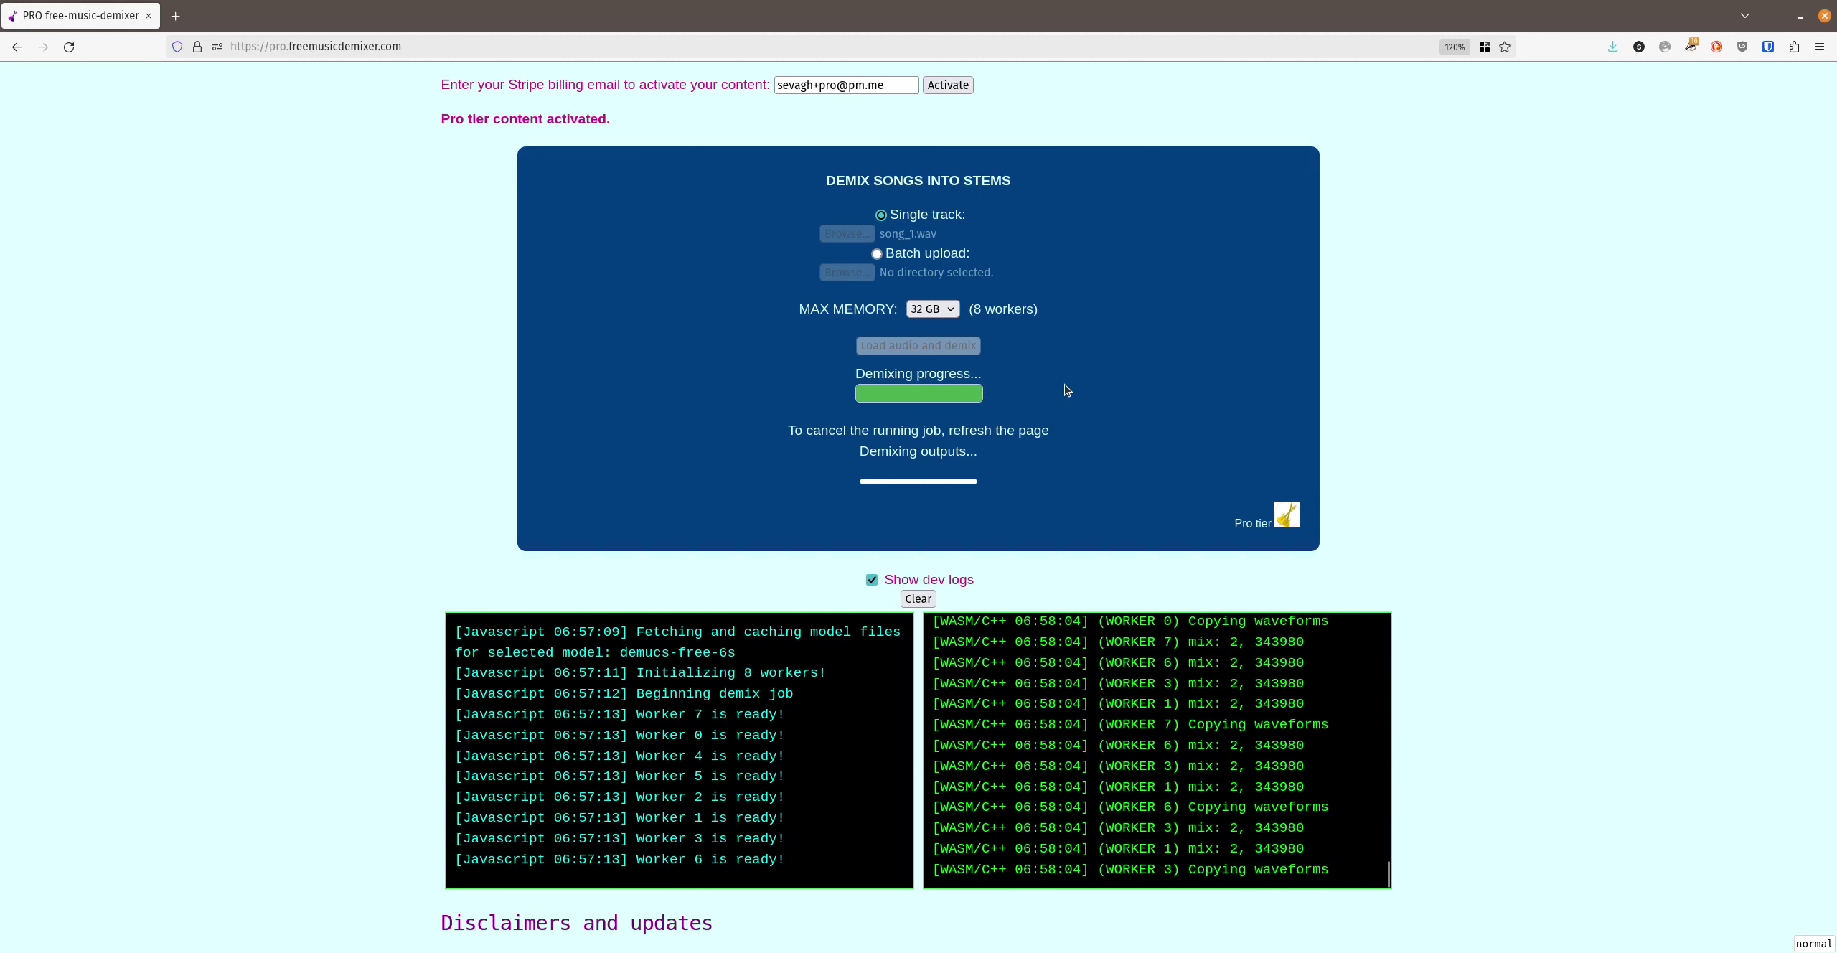
pyautogui.scroll(-2, 1163, 454)
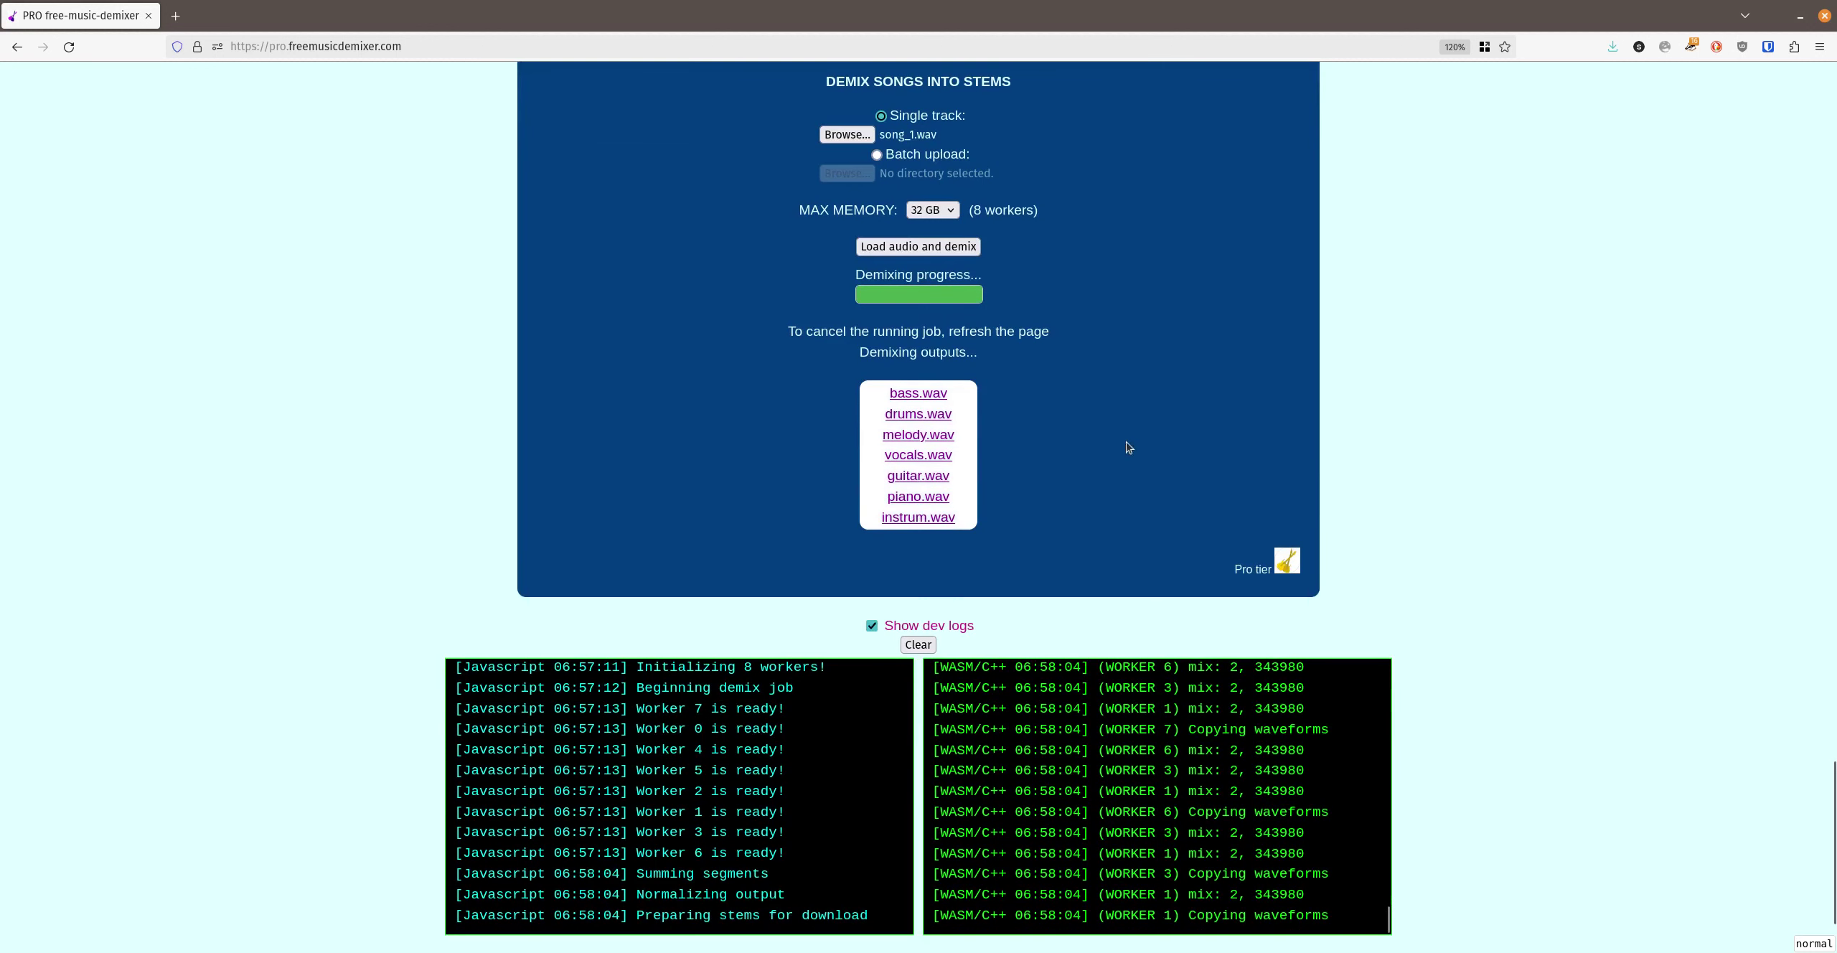
pyautogui.scroll(2, 1121, 409)
pyautogui.scroll(-2, 1124, 399)
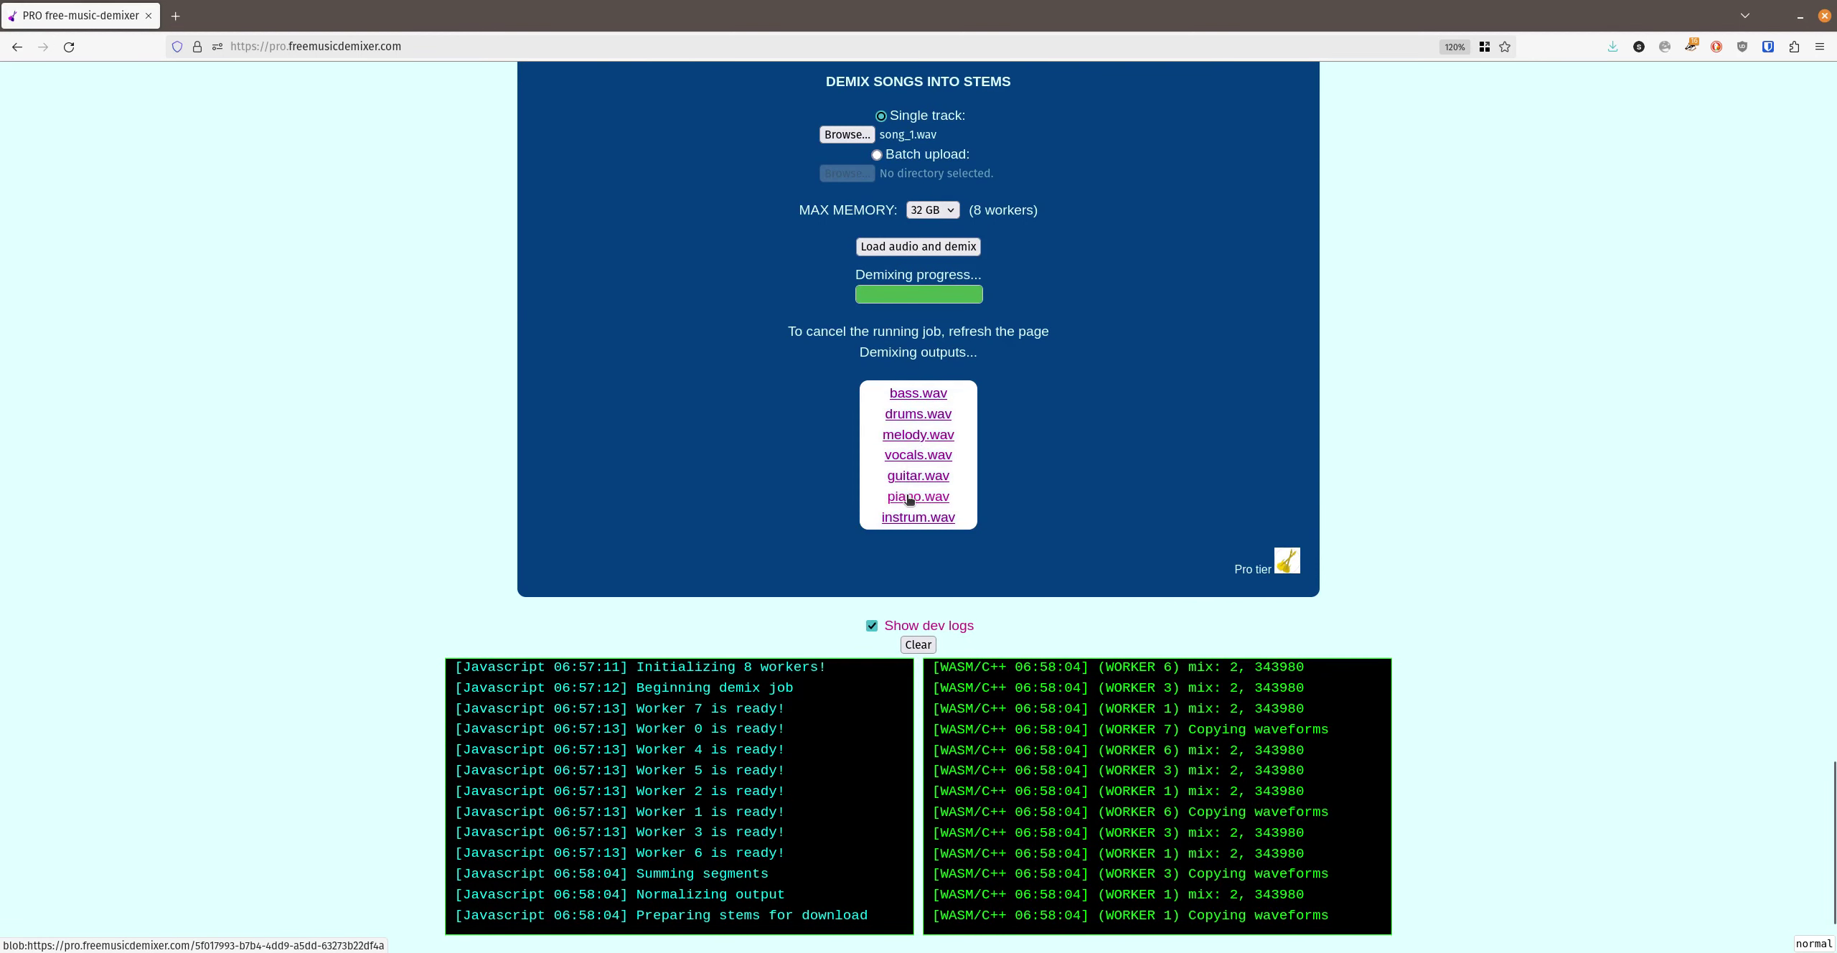
pyautogui.scroll(-2, 942, 454)
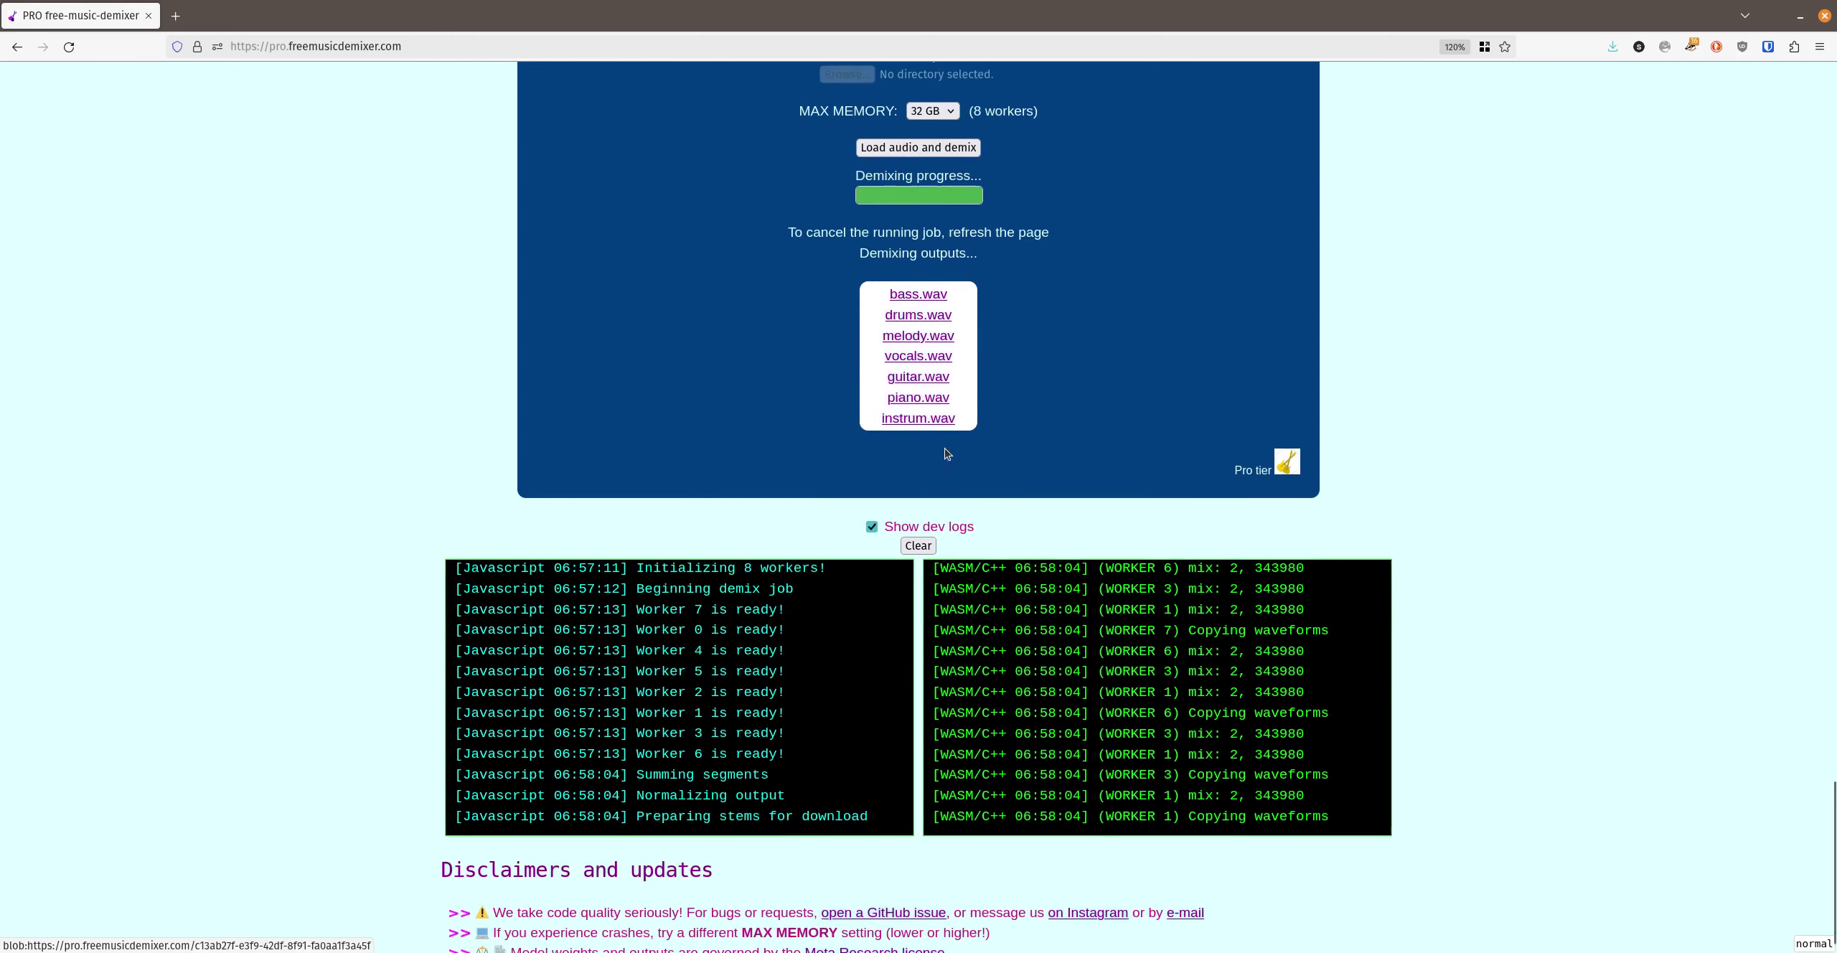
pyautogui.scroll(-1, 990, 480)
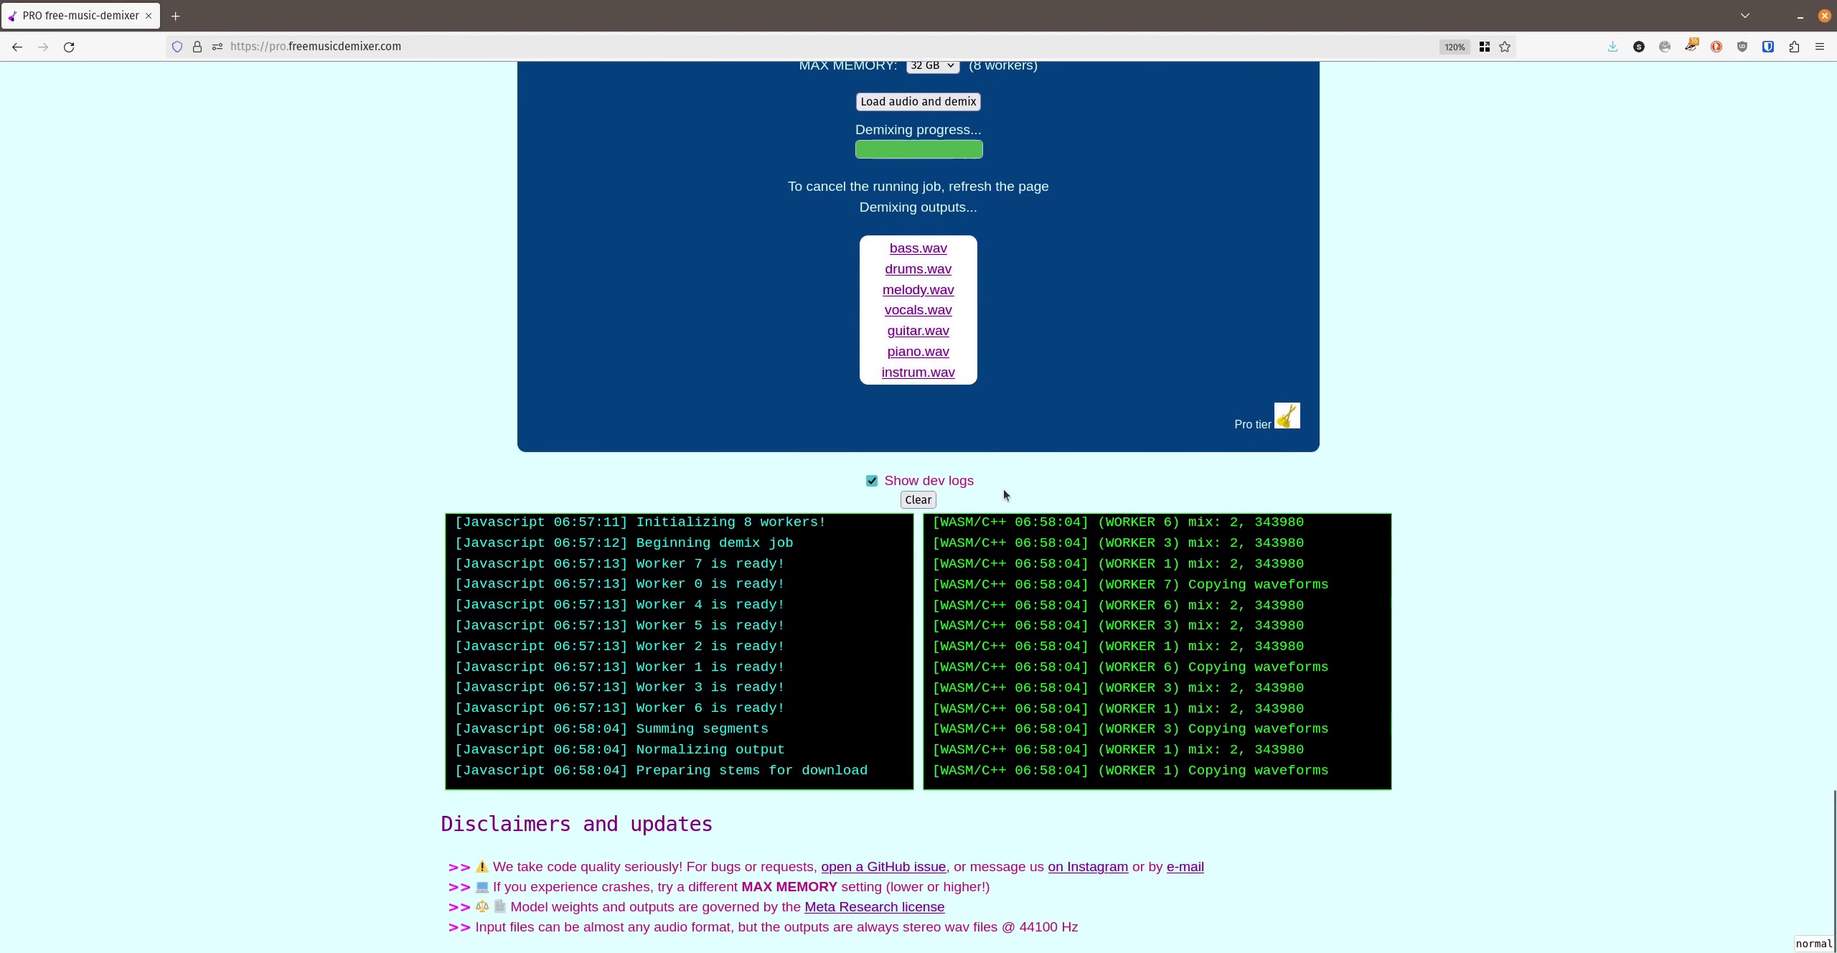
# - Look over the PRO page from its introduction to the disclaimers, and highlight the line on reporting bugs or requests
pyautogui.scroll(15, 1022, 423)
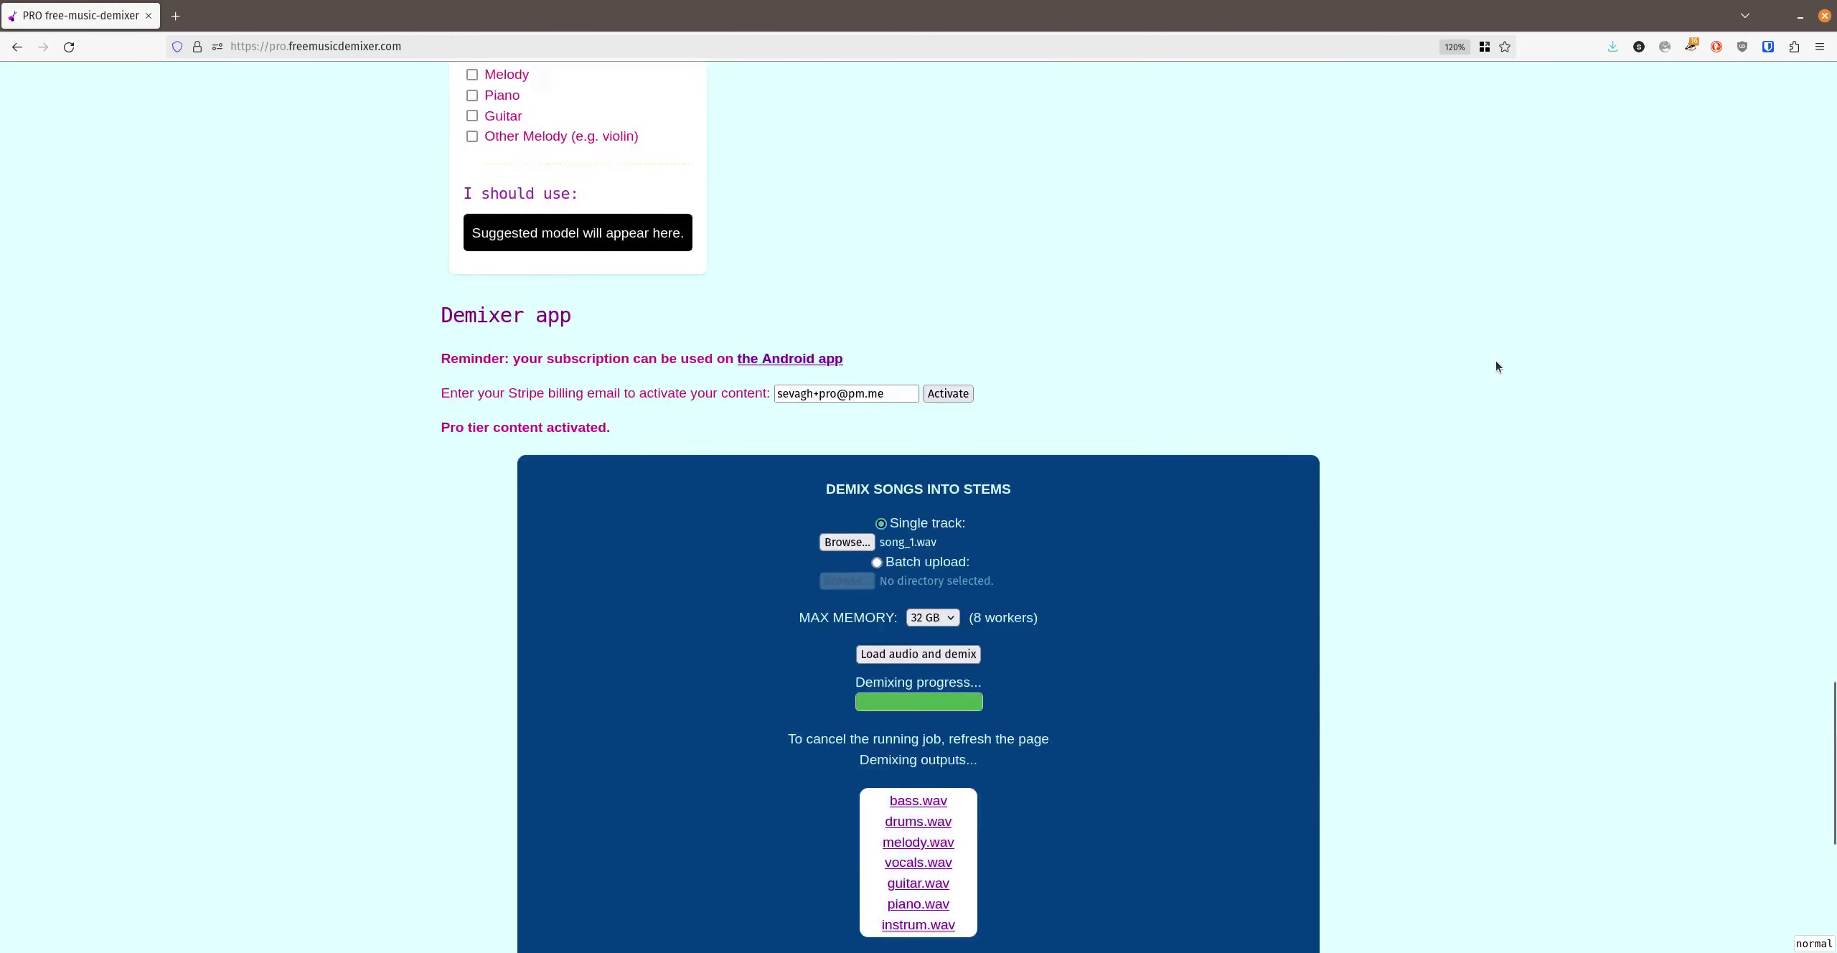
pyautogui.scroll(20, 1496, 367)
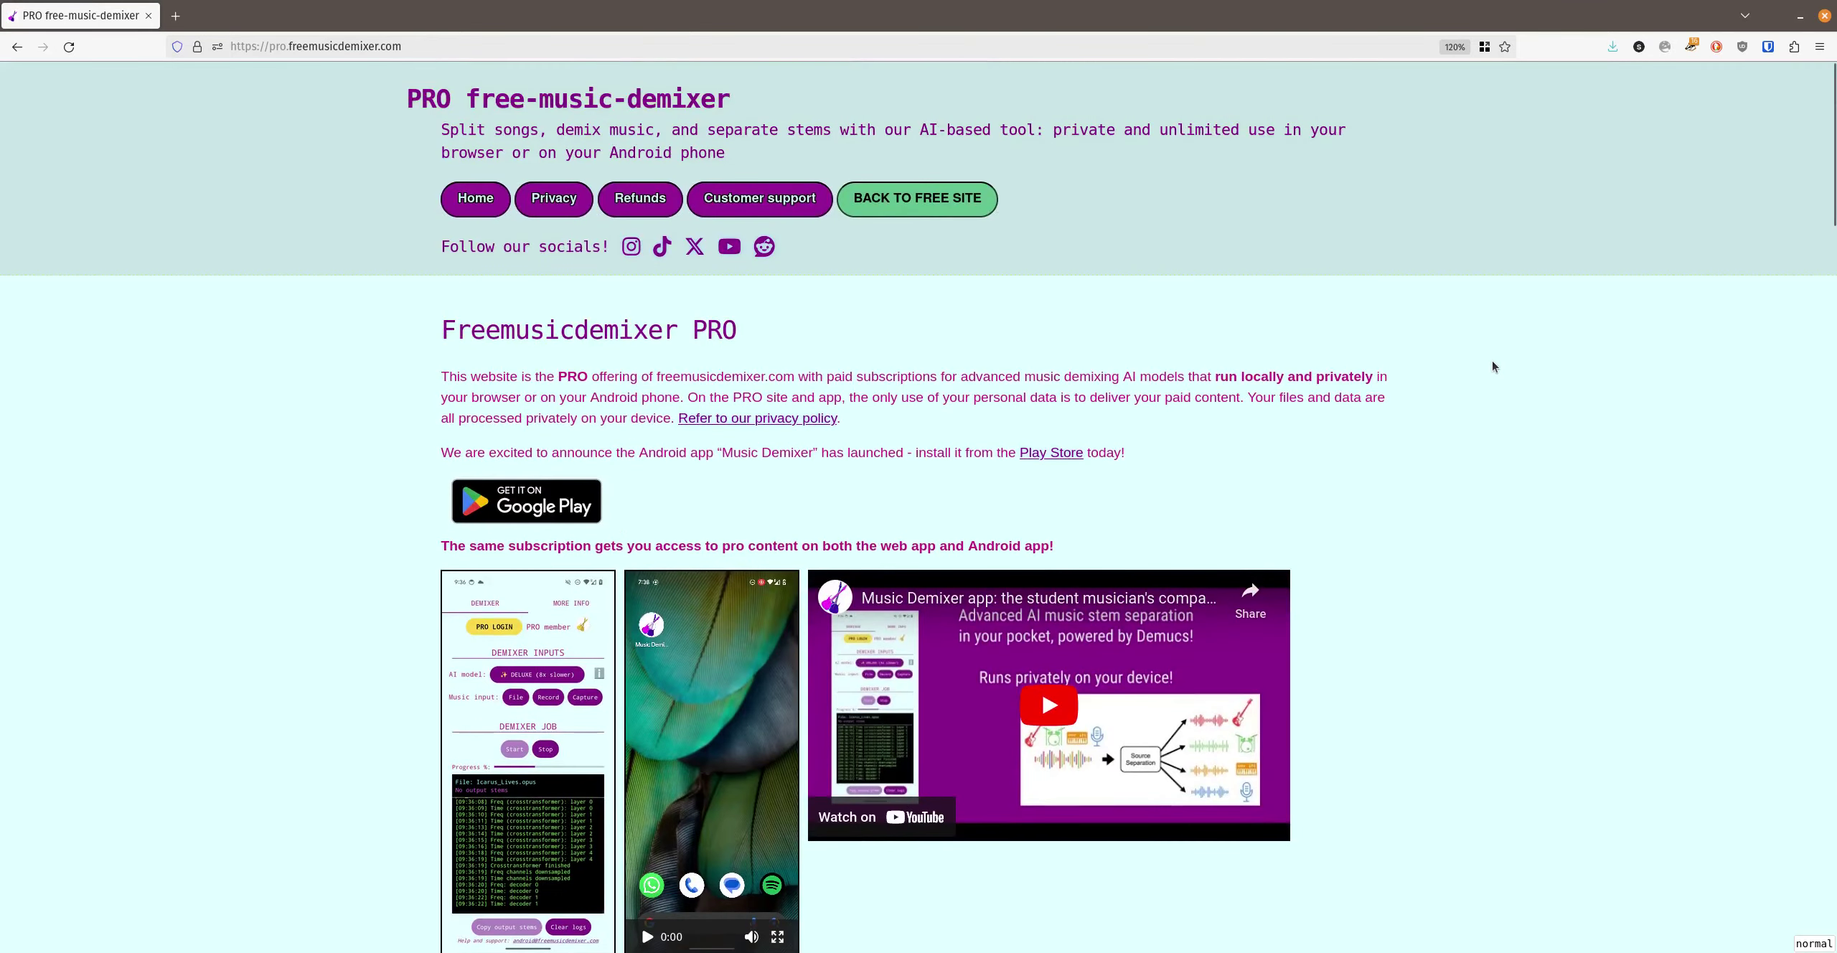
pyautogui.scroll(-20, 1447, 337)
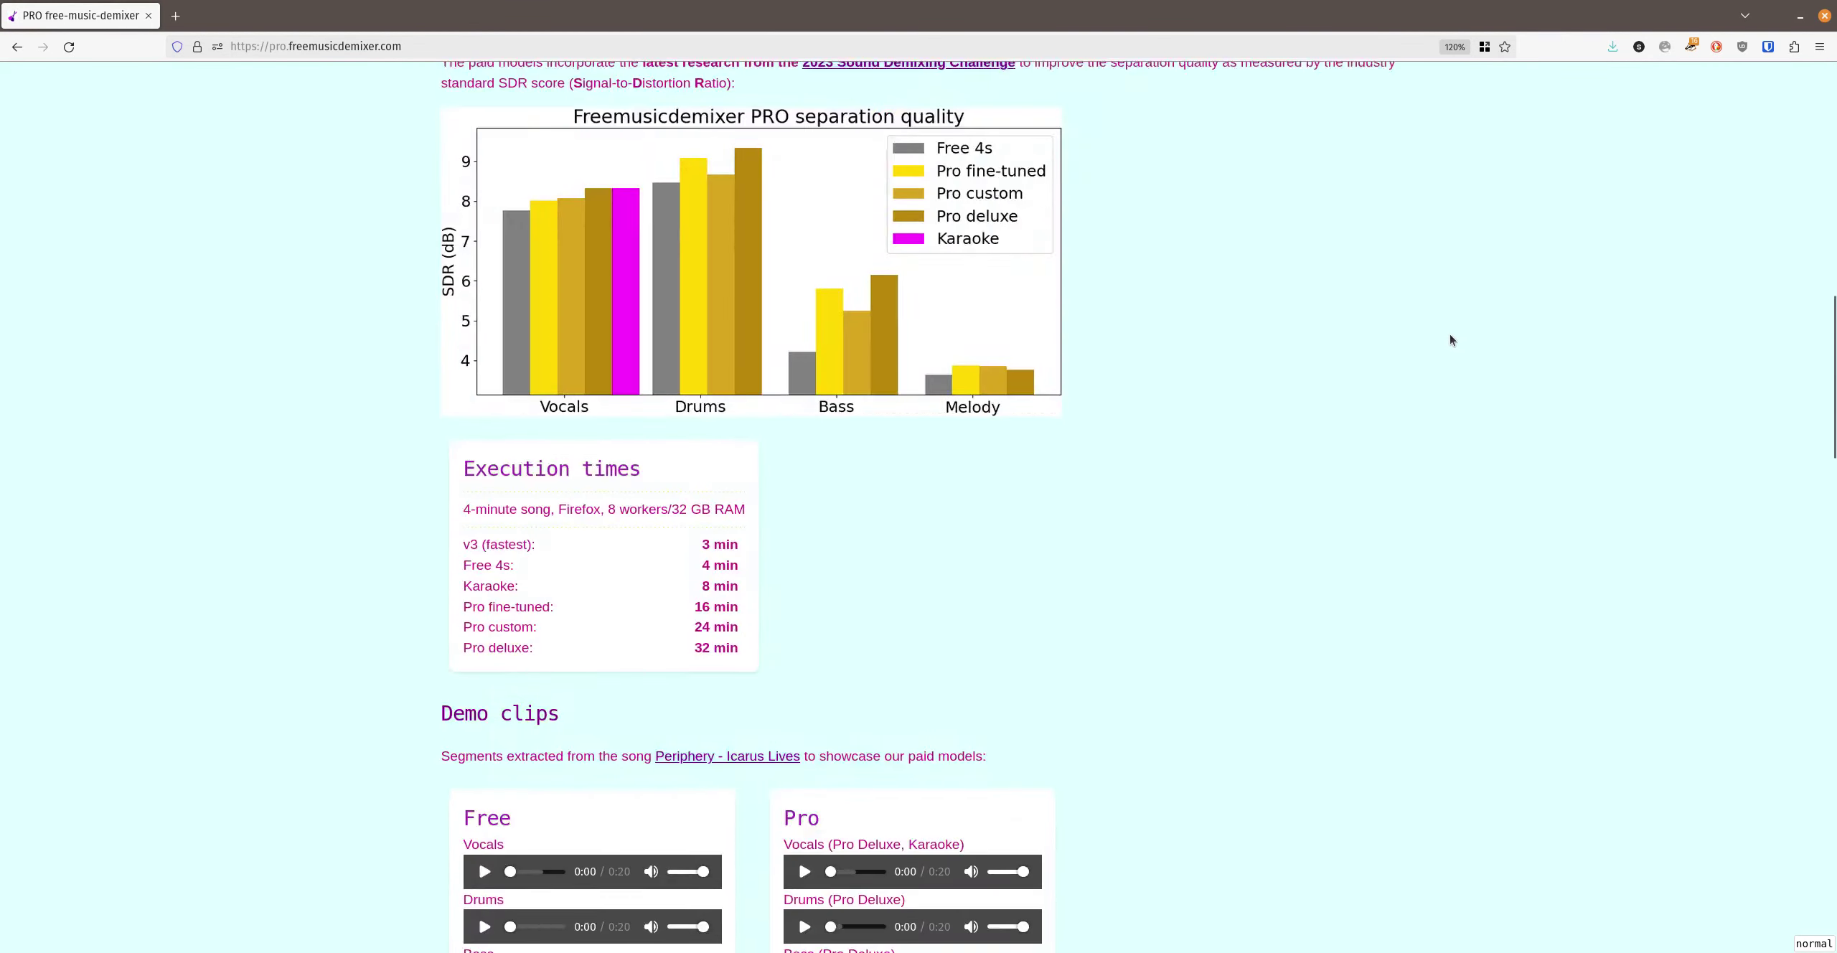
pyautogui.scroll(-10, 1443, 337)
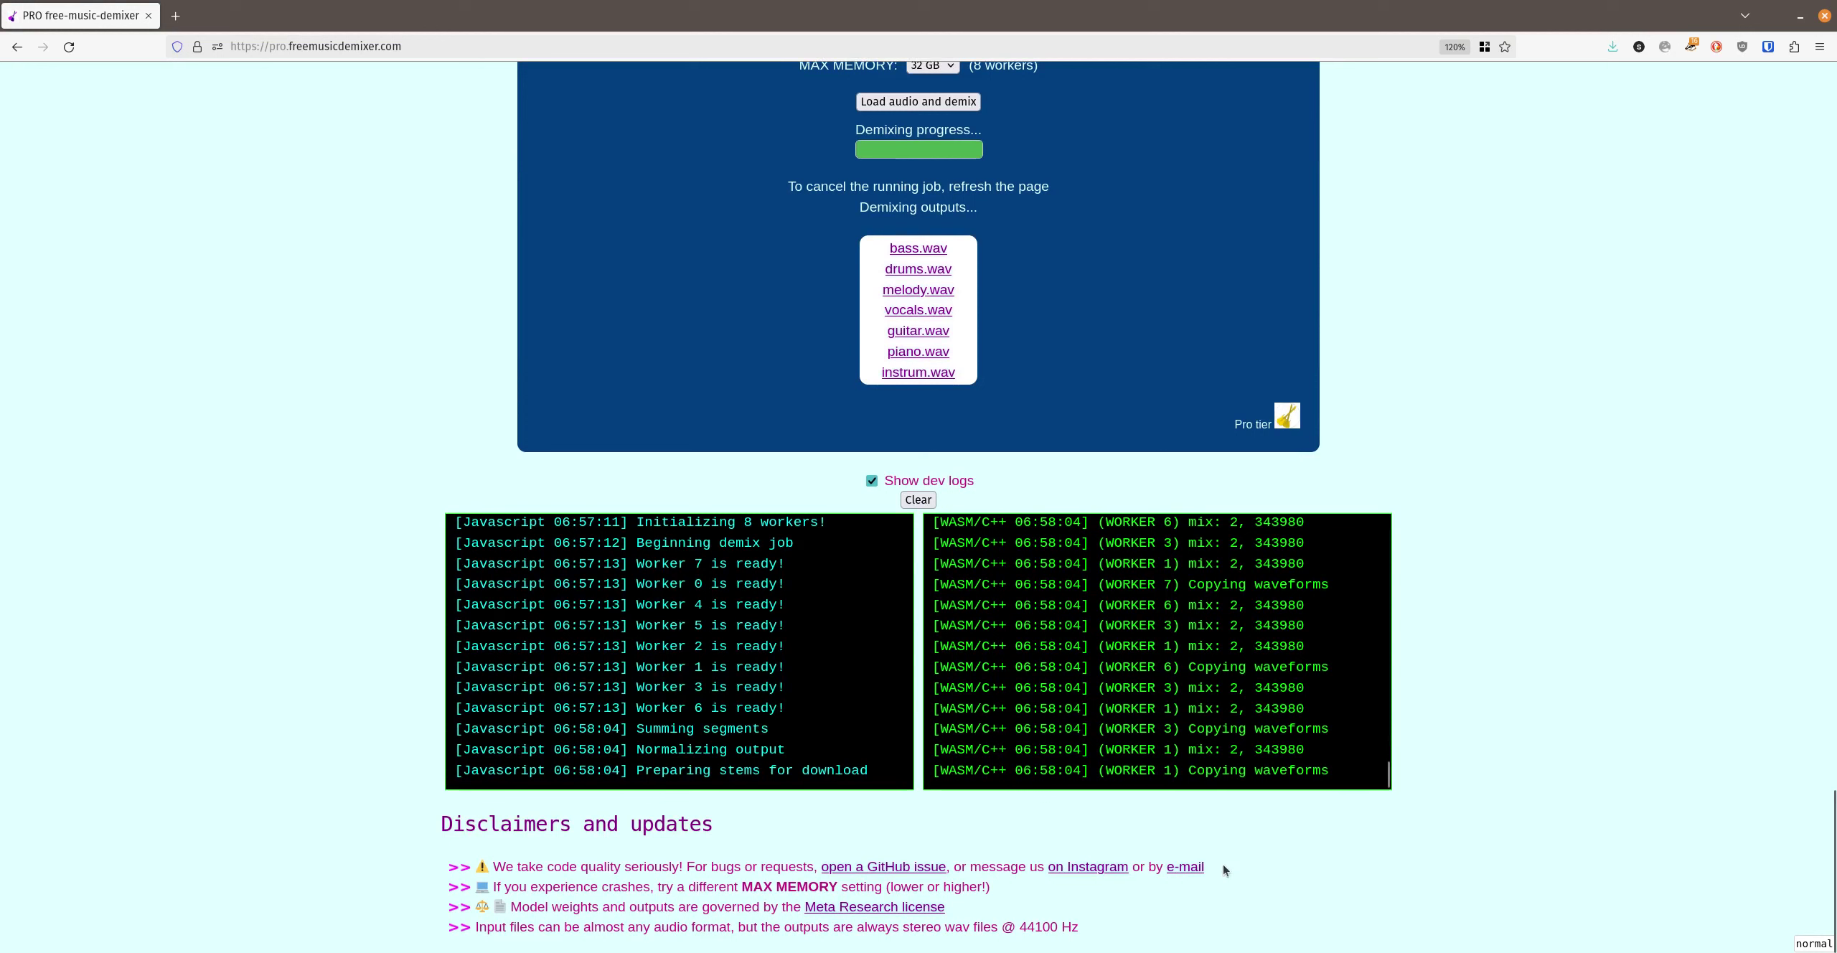
pyautogui.moveTo(1223, 870); pyautogui.dragTo(475, 866)
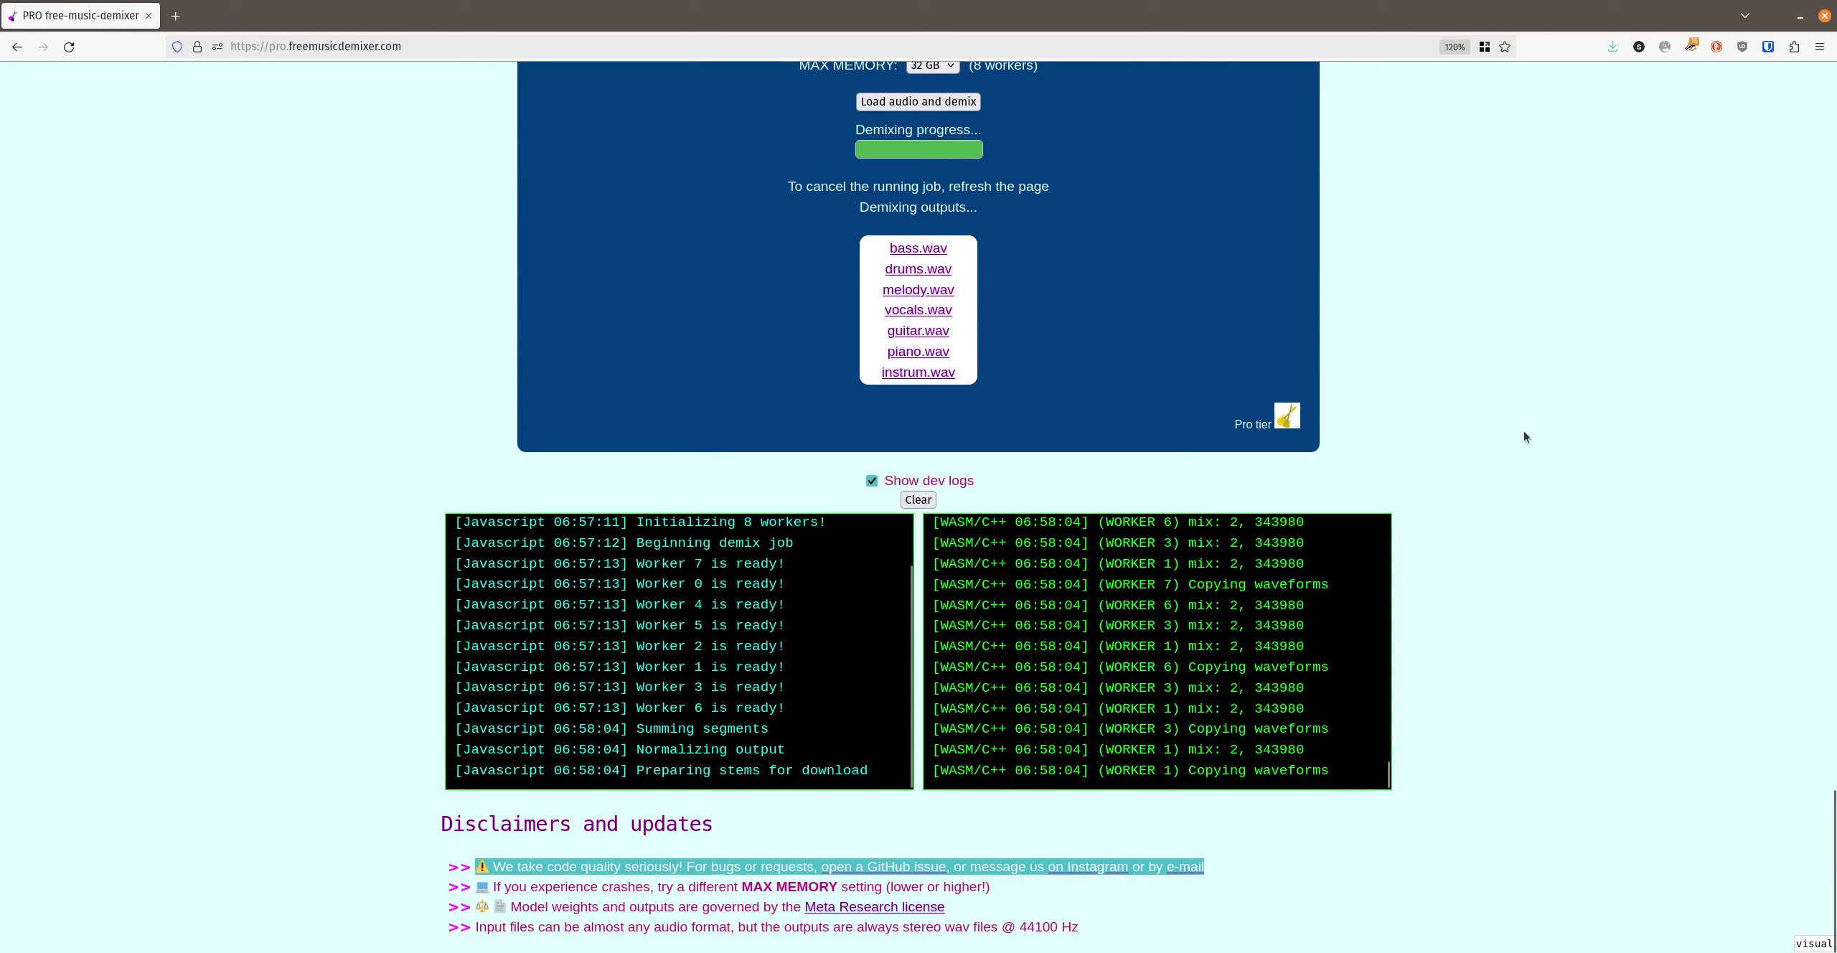
pyautogui.hotkey('alt', 'Tab')
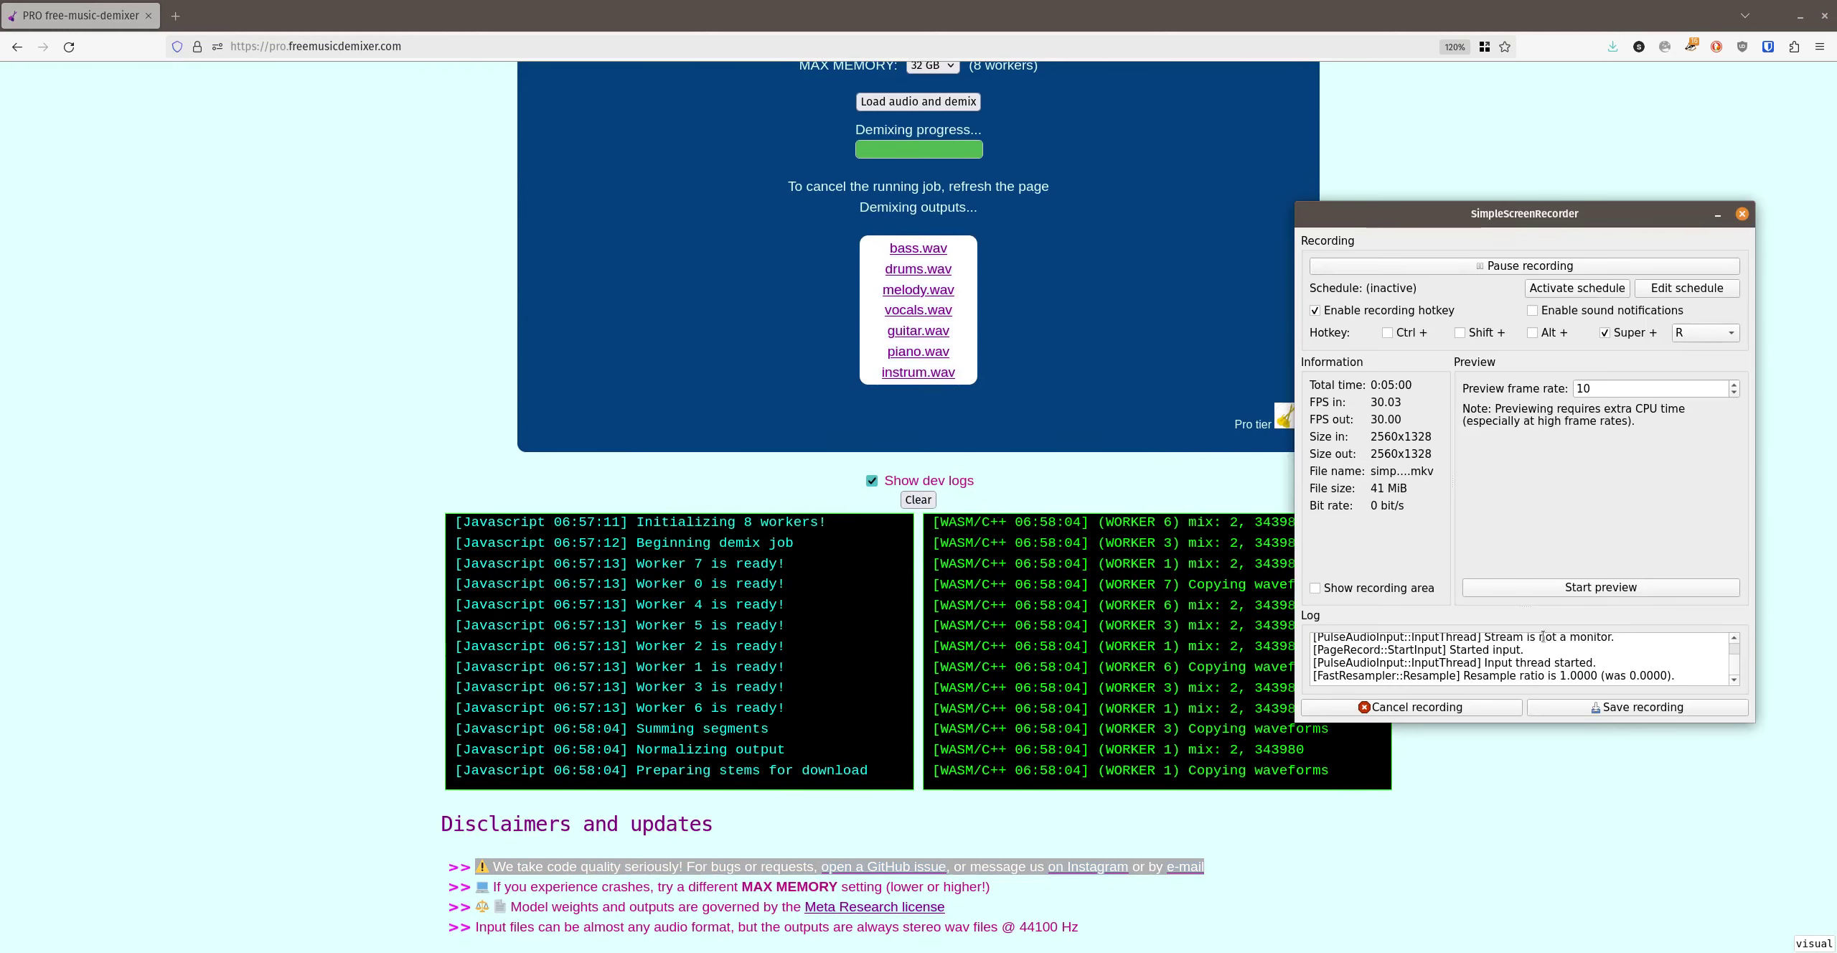